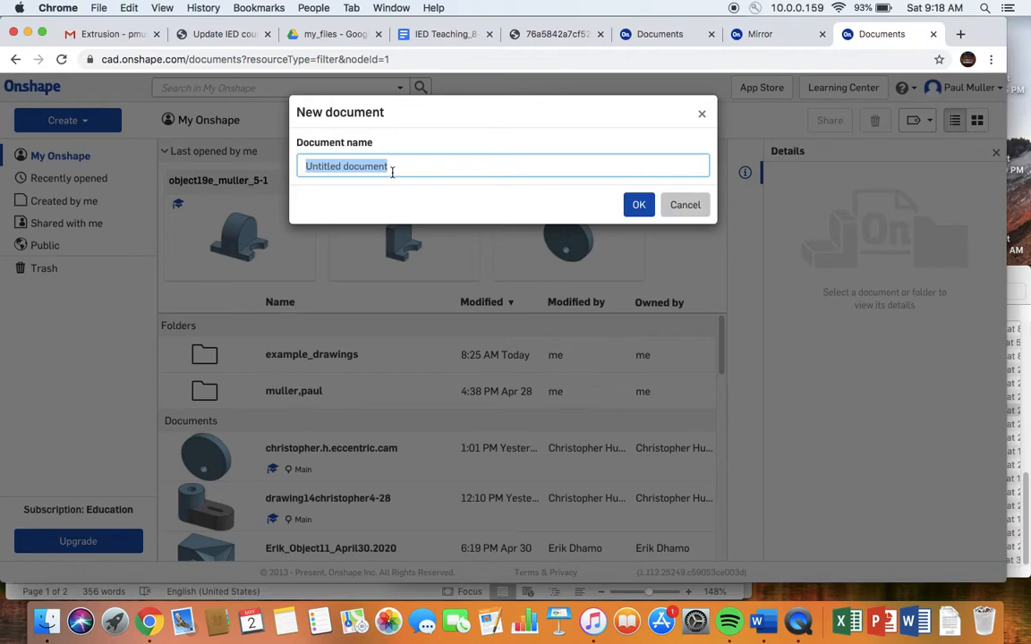
- Create a new document named with the object number 19, the author's surname and the date 5-1
text(object19muller_5-1)
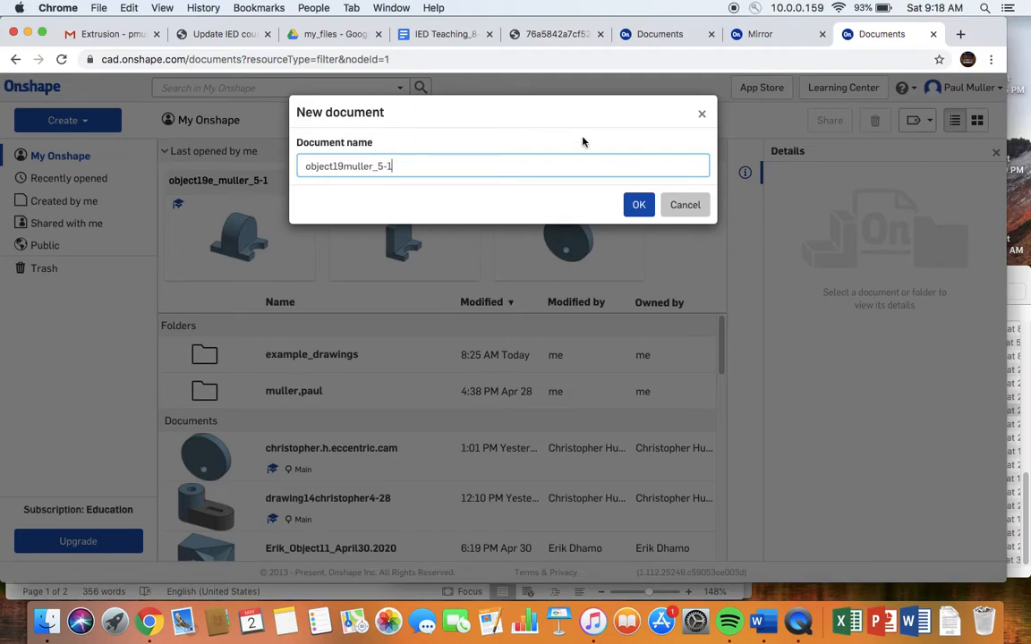
click(638, 204)
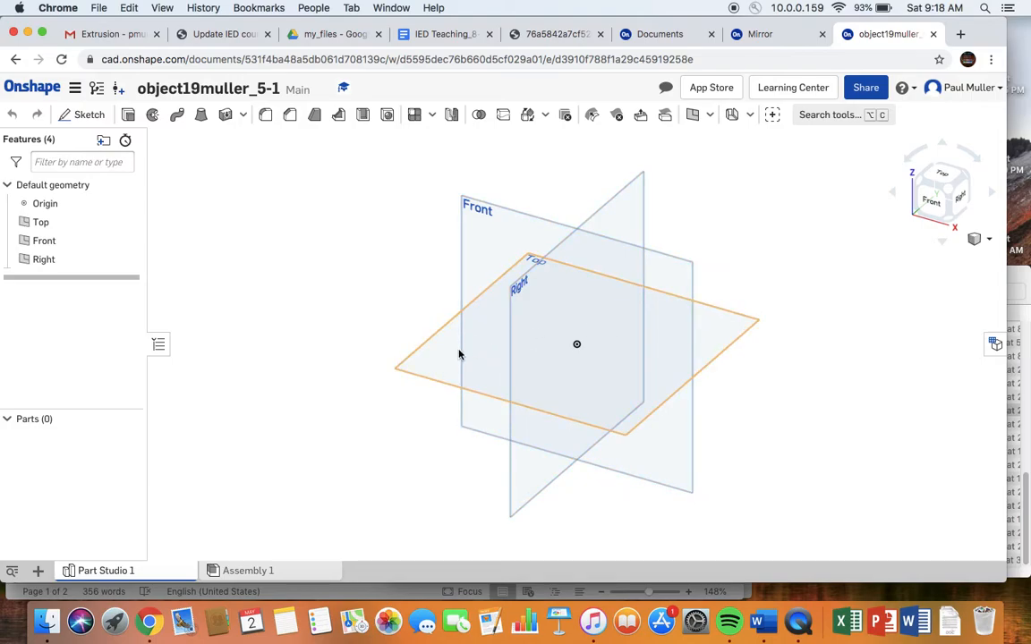
- Sketch a corner rectangle on the Top plane from the origin toward positive X and negative Y, about 1.34 by 1.59 in
click(944, 176)
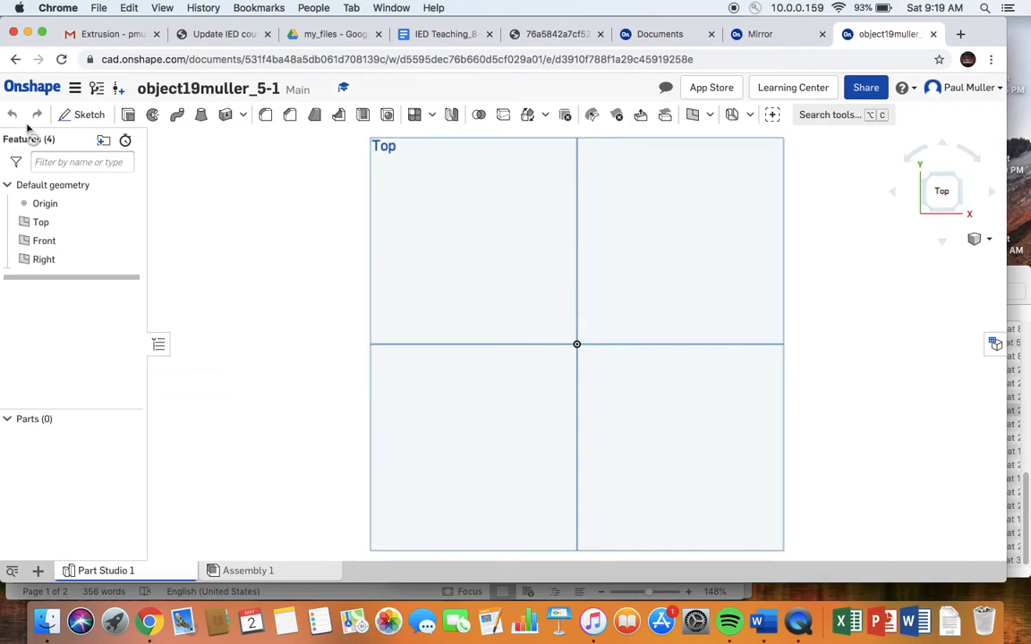
click(72, 116)
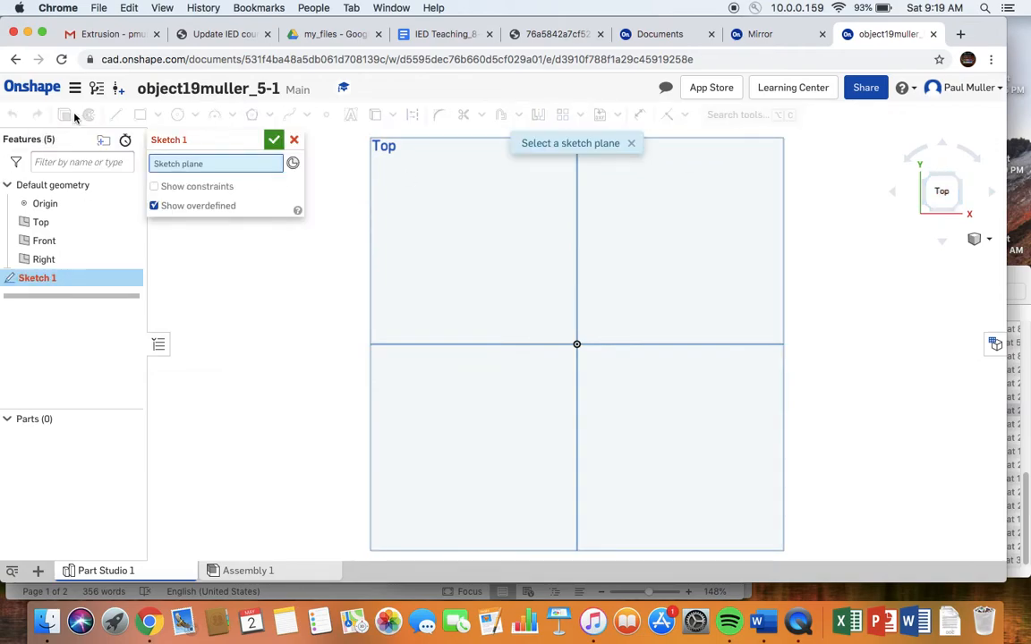
click(725, 165)
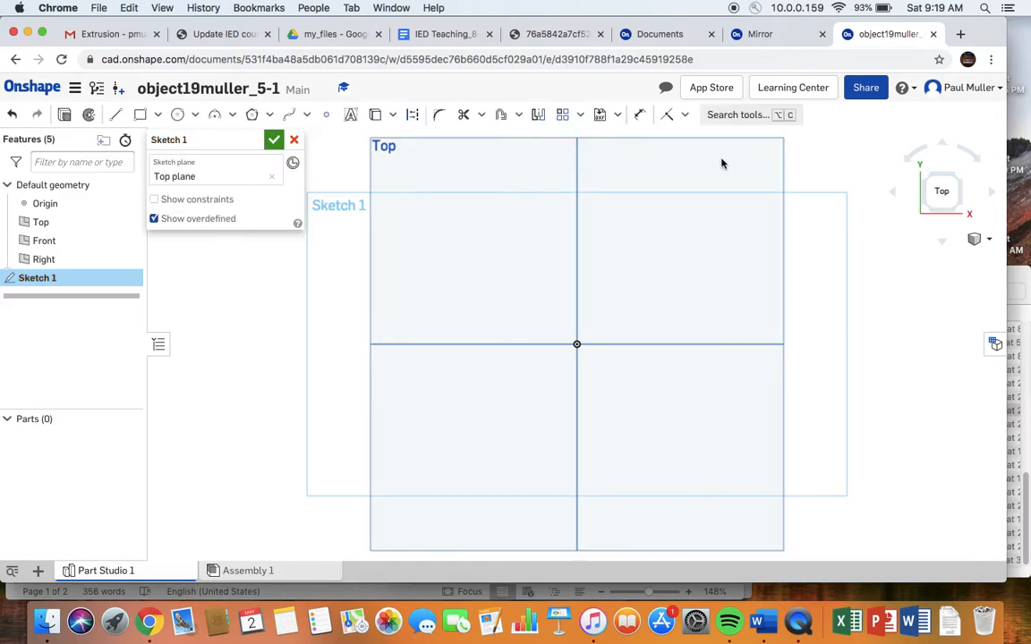
click(140, 115)
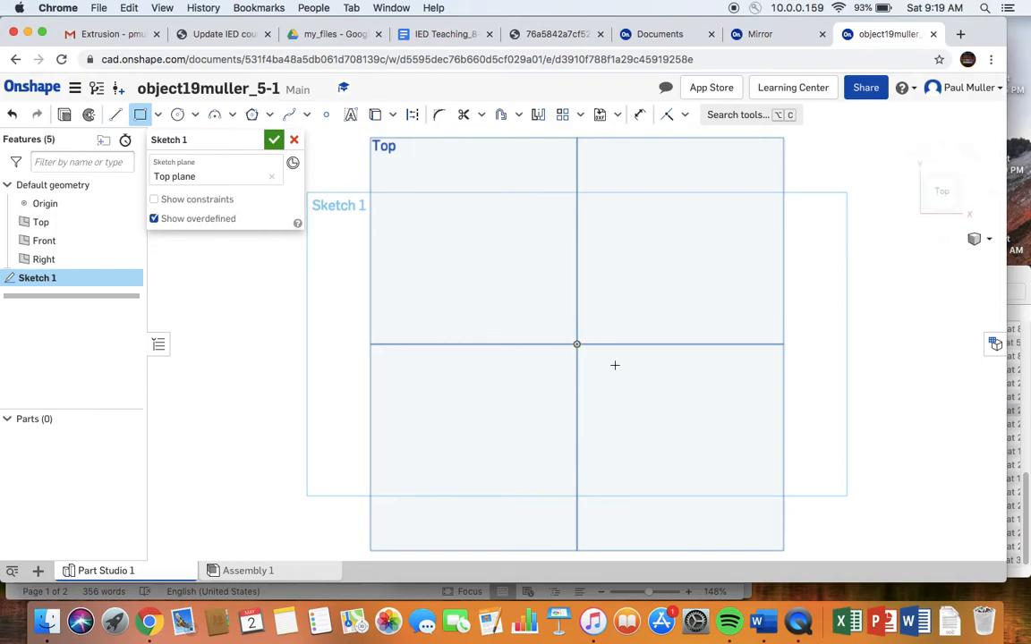
click(575, 343)
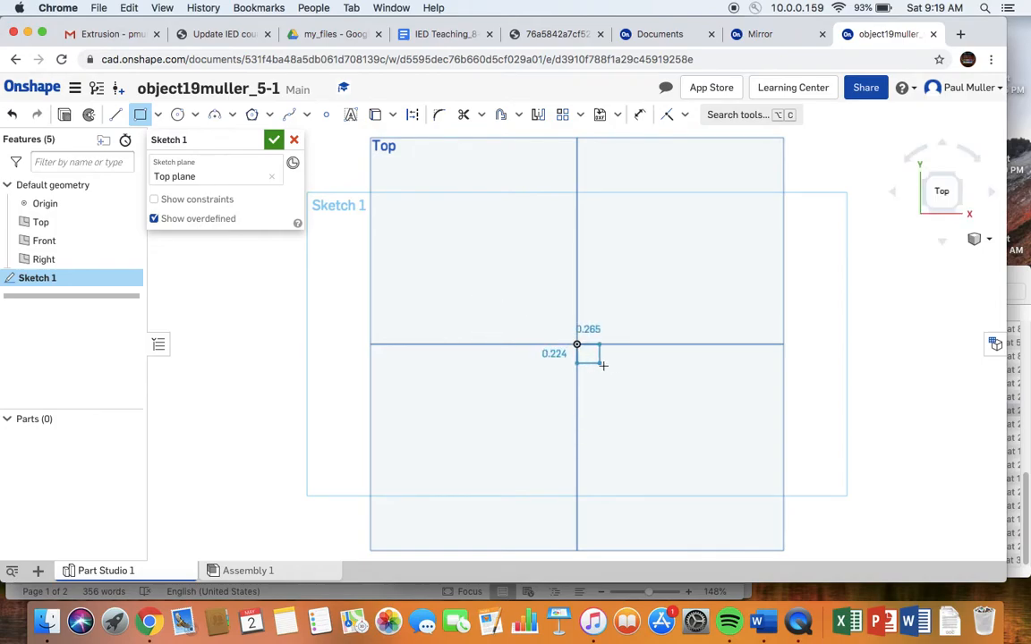
click(669, 453)
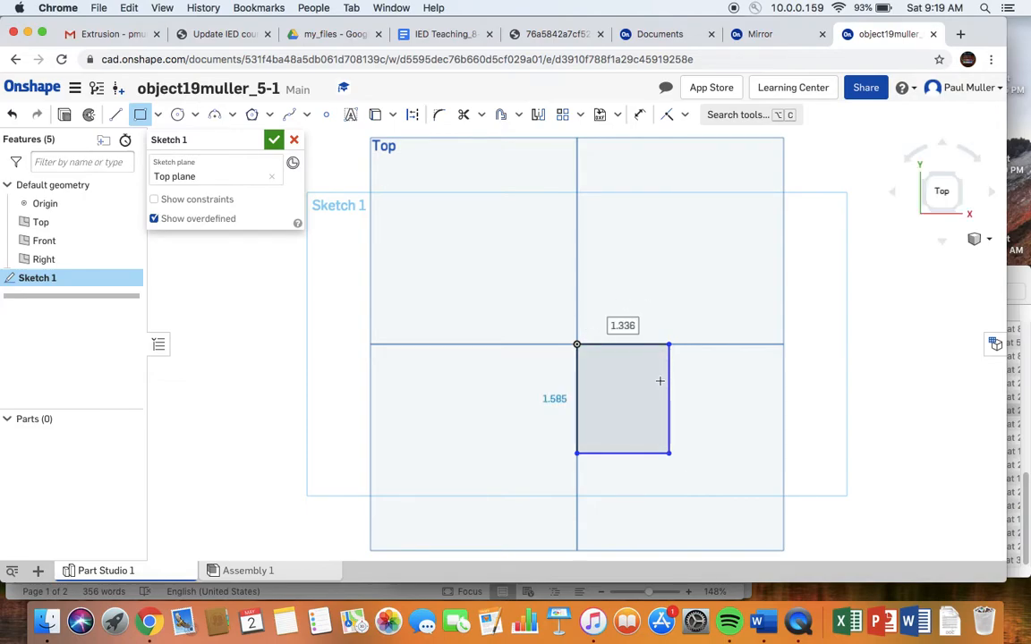
- Set the rectangle's width to 0.875 in and its height to 1.5 in, checking the object 19 reference drawing, and finish the sketch
text(0.875)
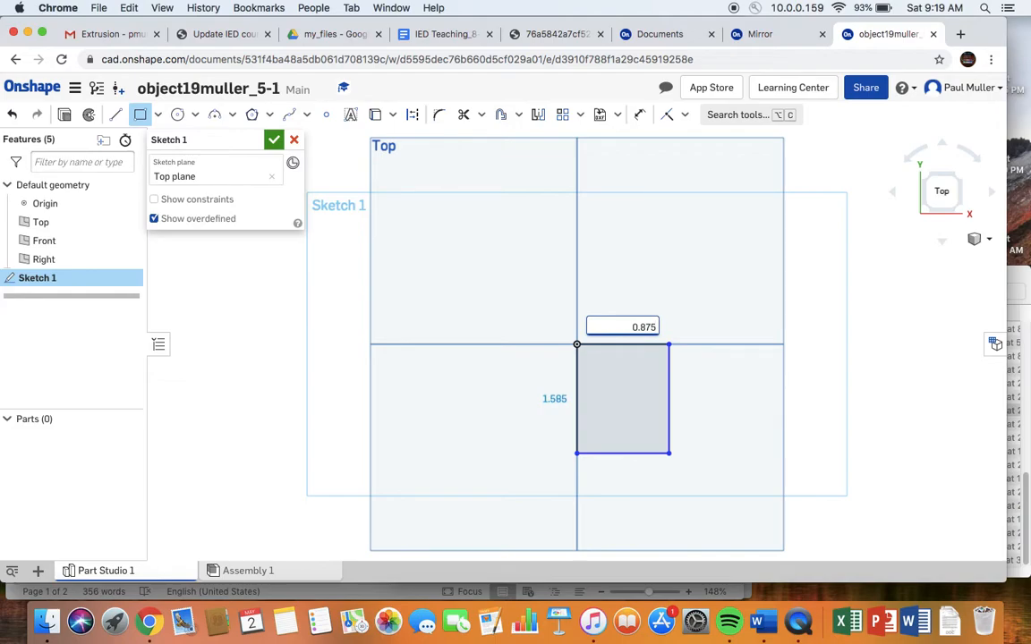
click(548, 34)
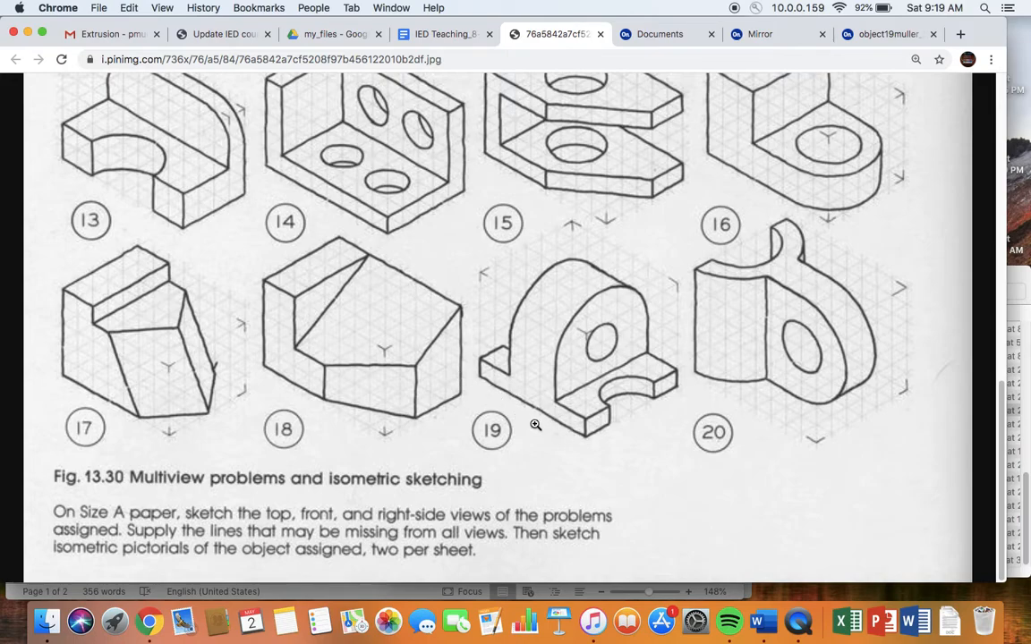
click(881, 34)
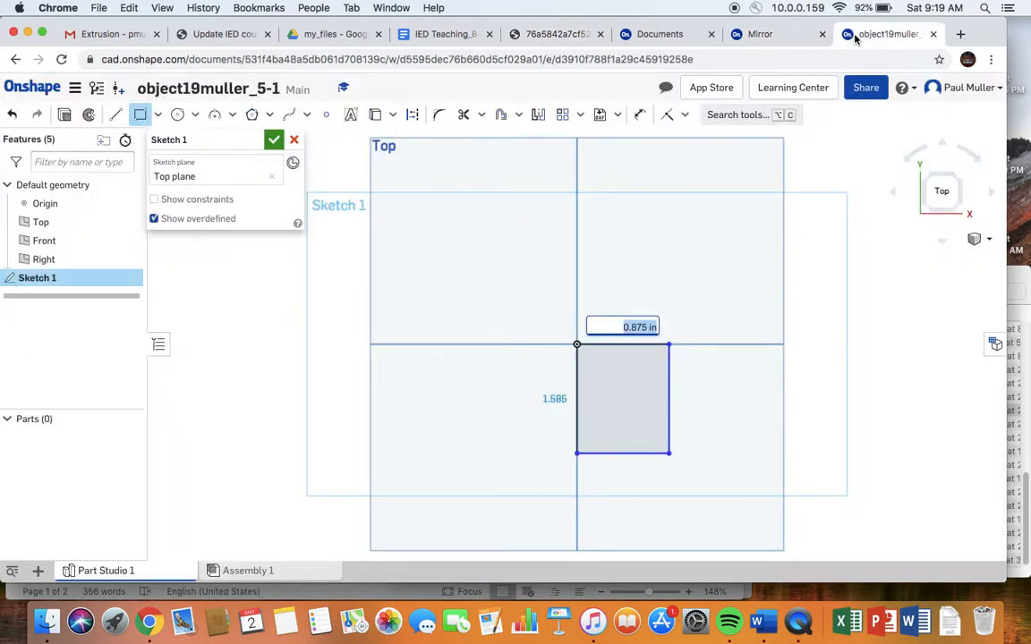
key(Return)
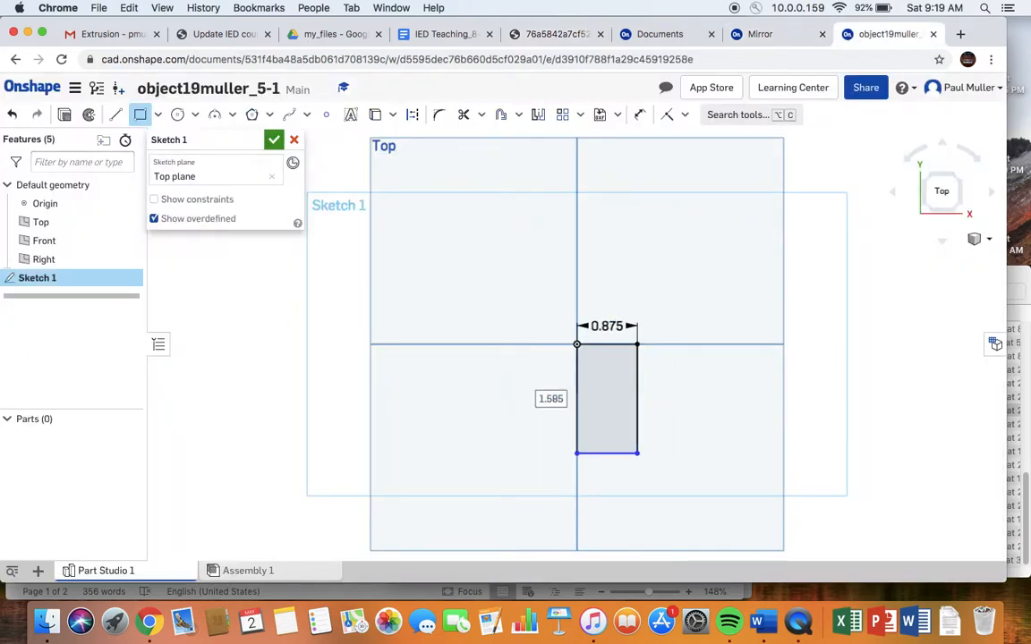
text(1.5)
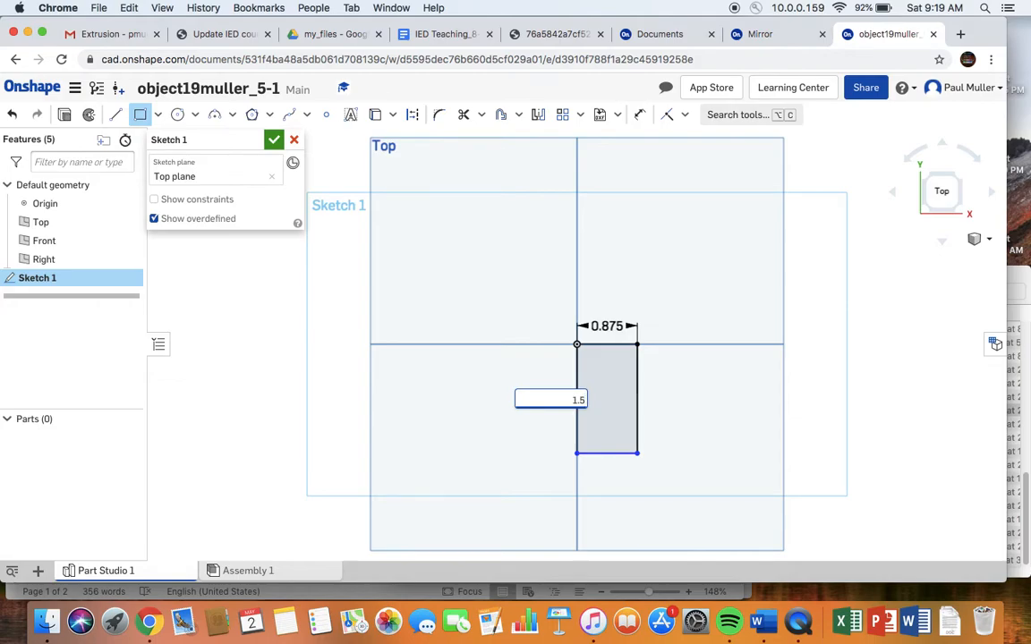
key(Return)
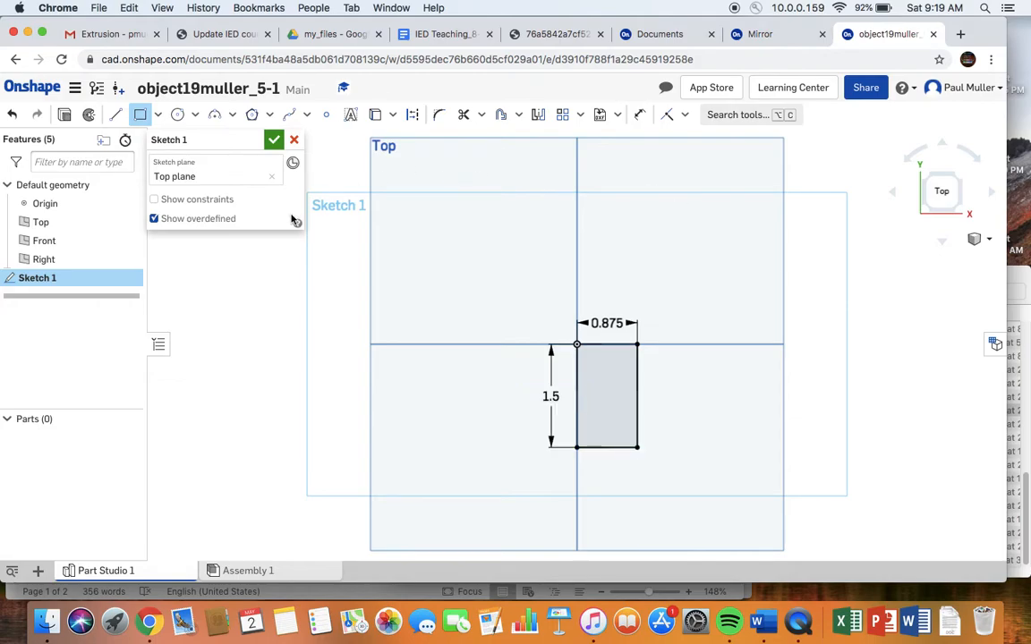
click(274, 140)
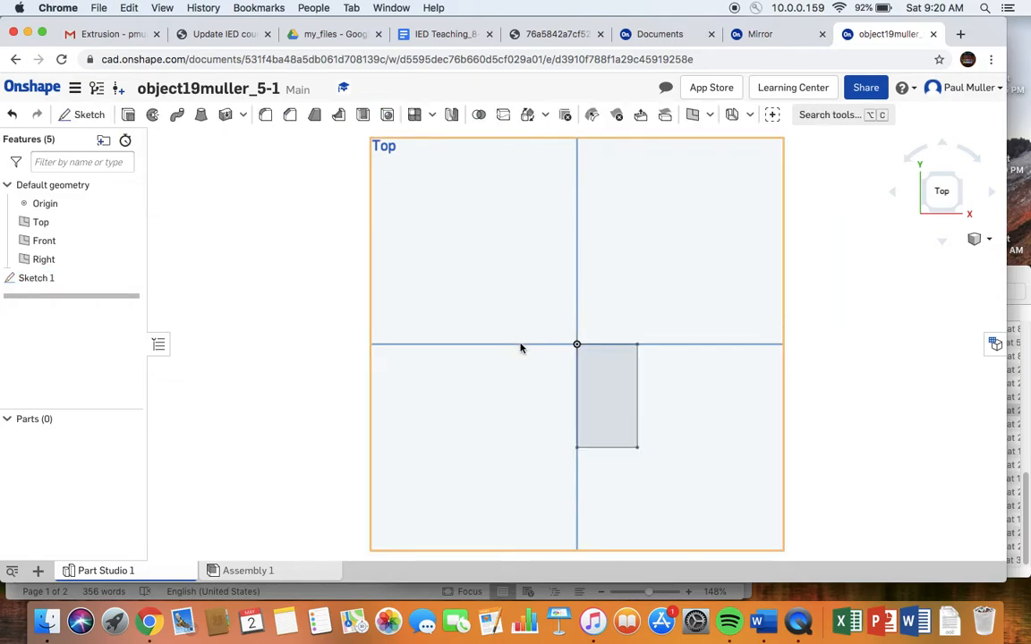
- Extrude the rectangle as a new solid with a blind depth of 0.25 in
click(603, 383)
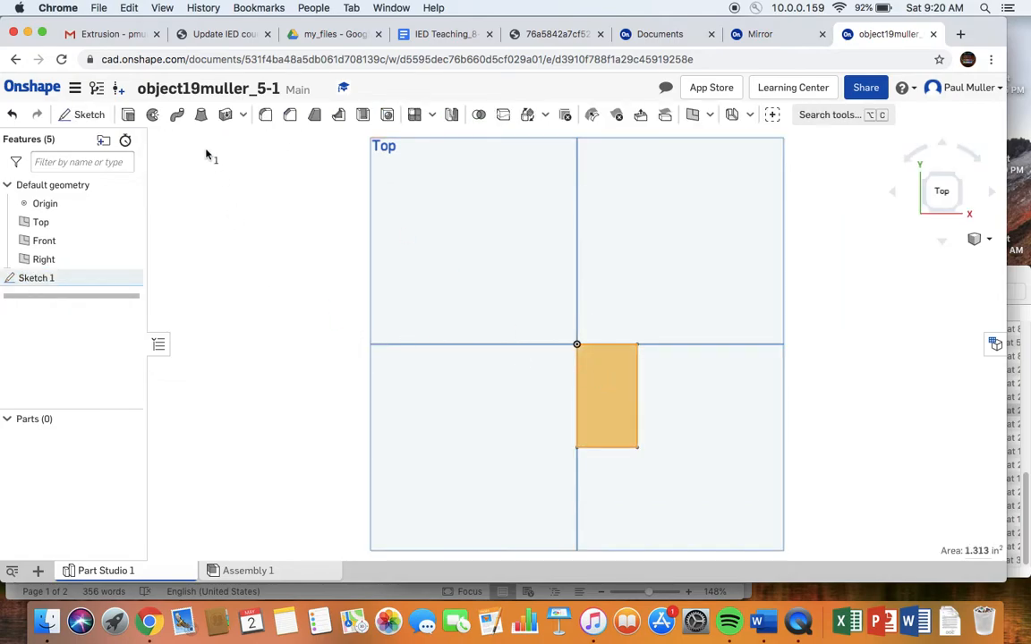
click(128, 116)
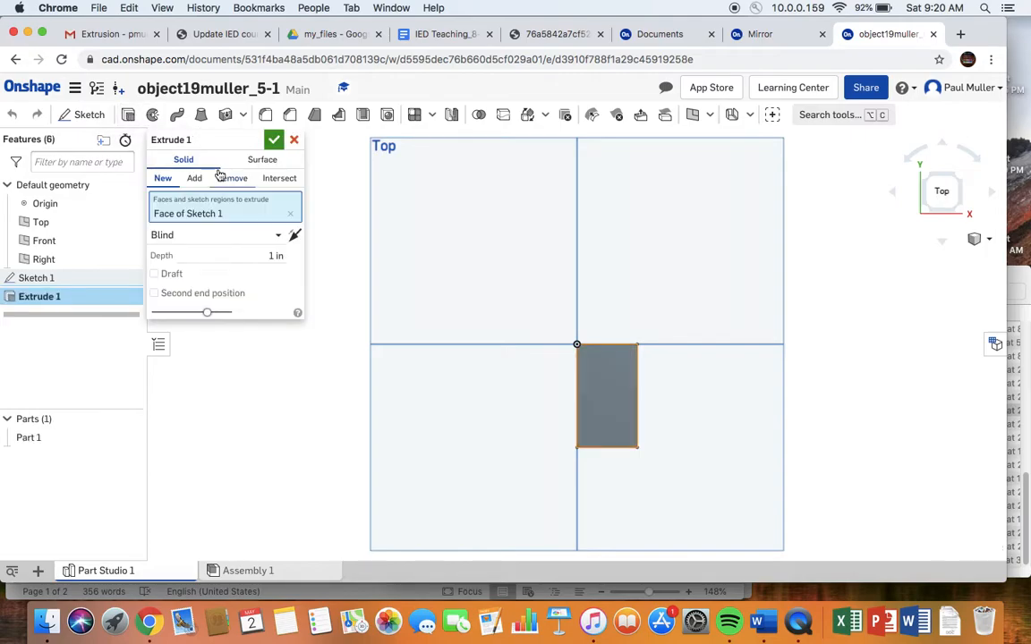
click(927, 181)
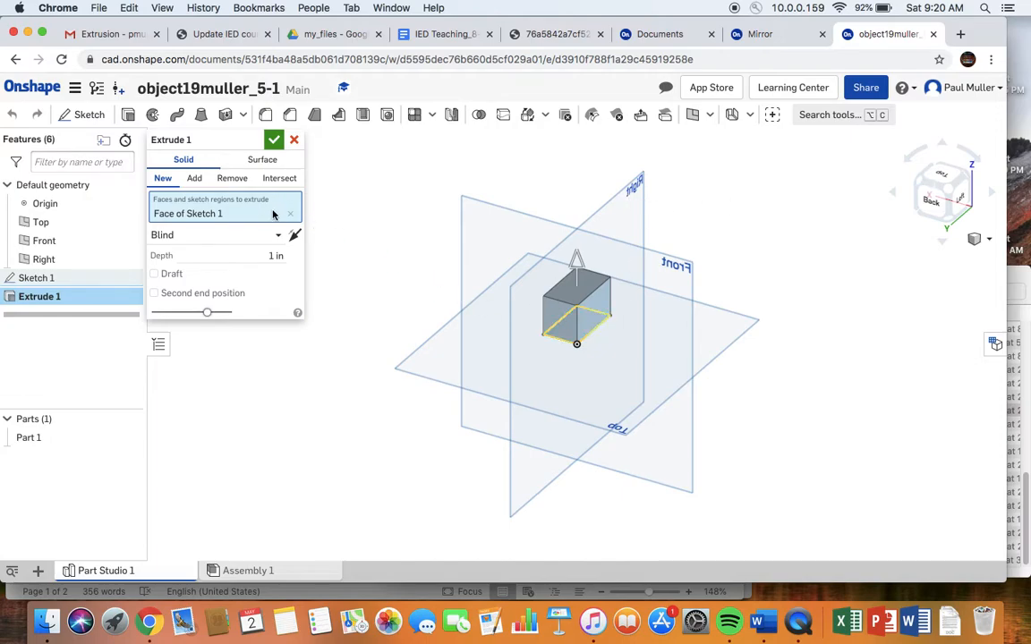
click(271, 257)
drag(269, 252, 273, 256)
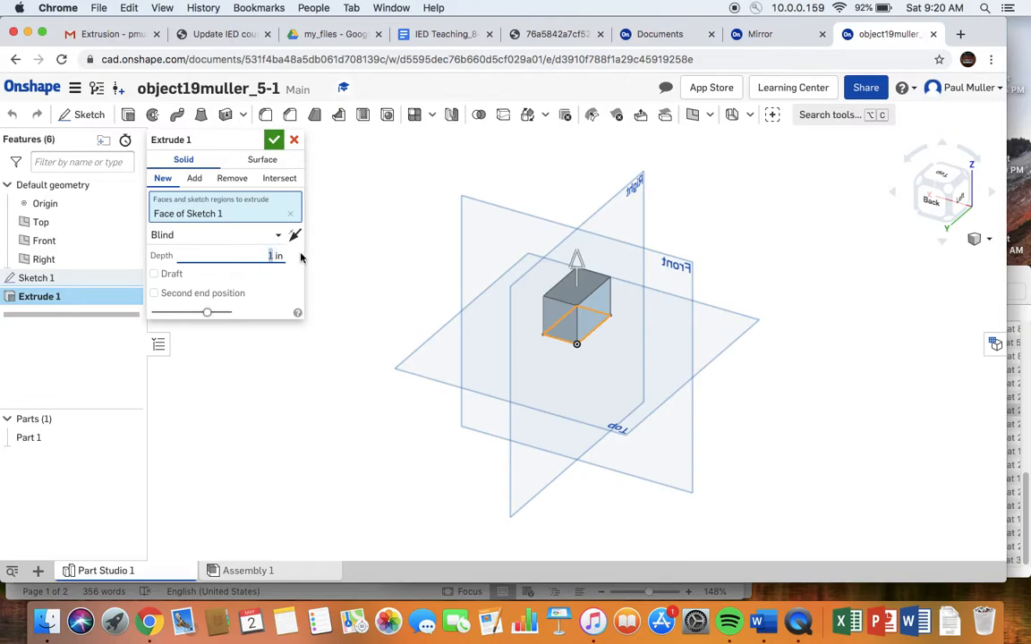
text(0.25)
key(Return)
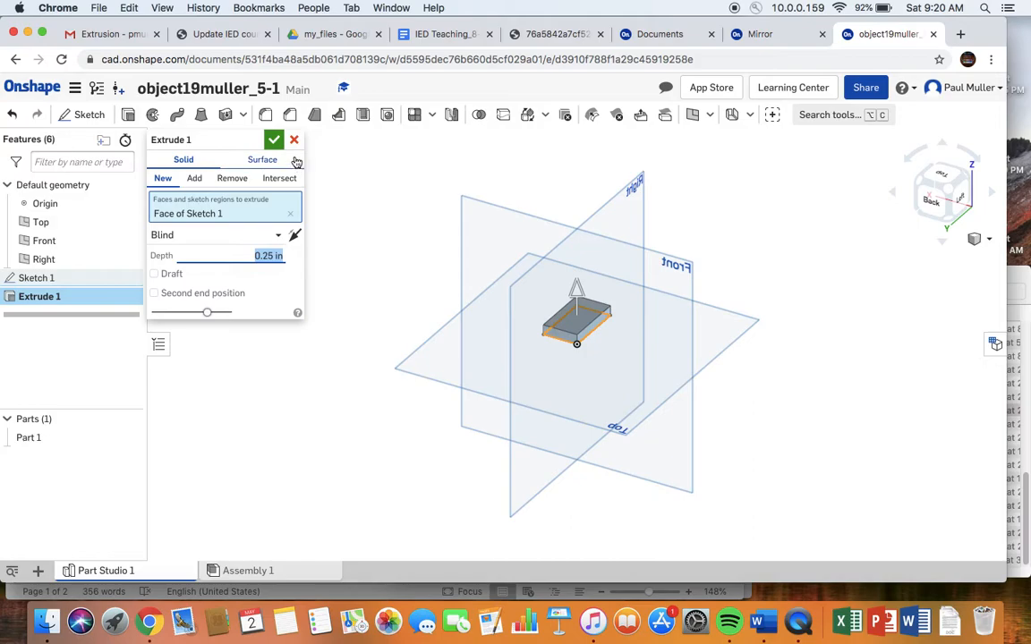
click(274, 140)
- Compare the base block with object 19 in the reference drawing and view the block squarely from its left side
scroll(513, 268, up, 5)
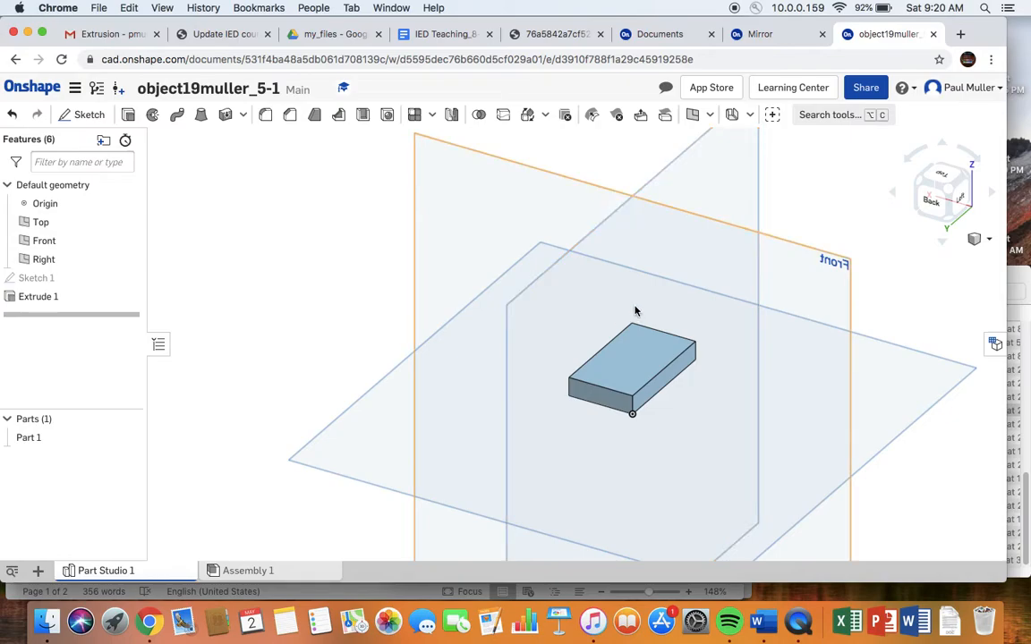
click(560, 38)
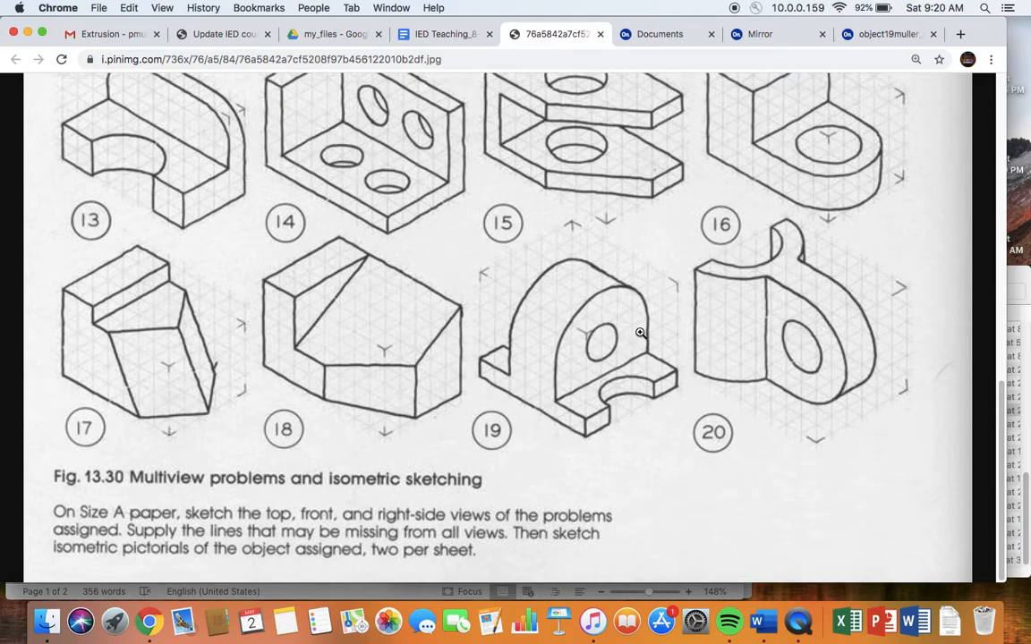
click(873, 38)
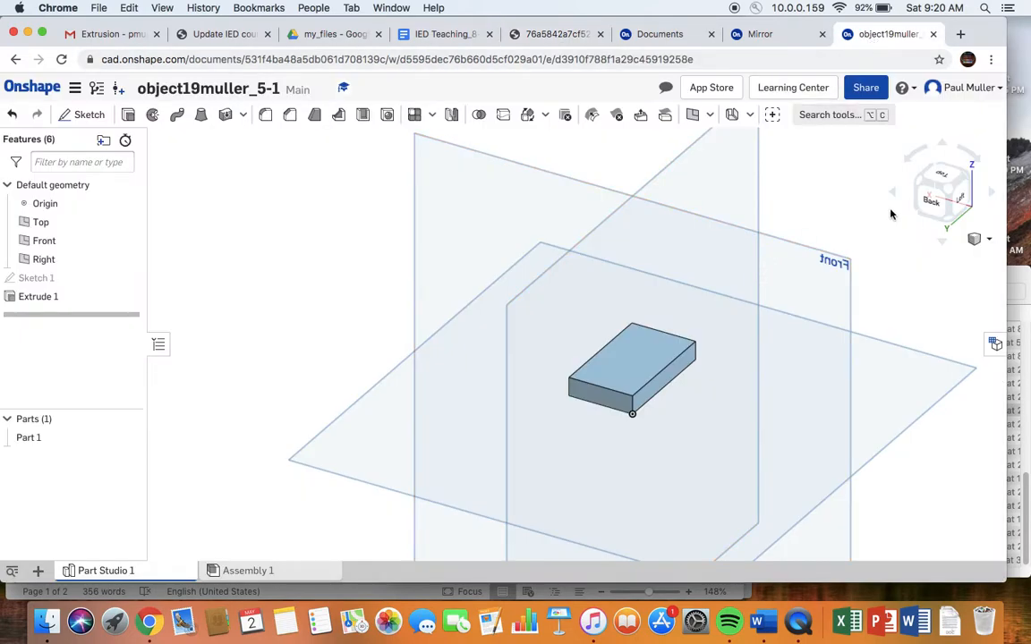
click(967, 179)
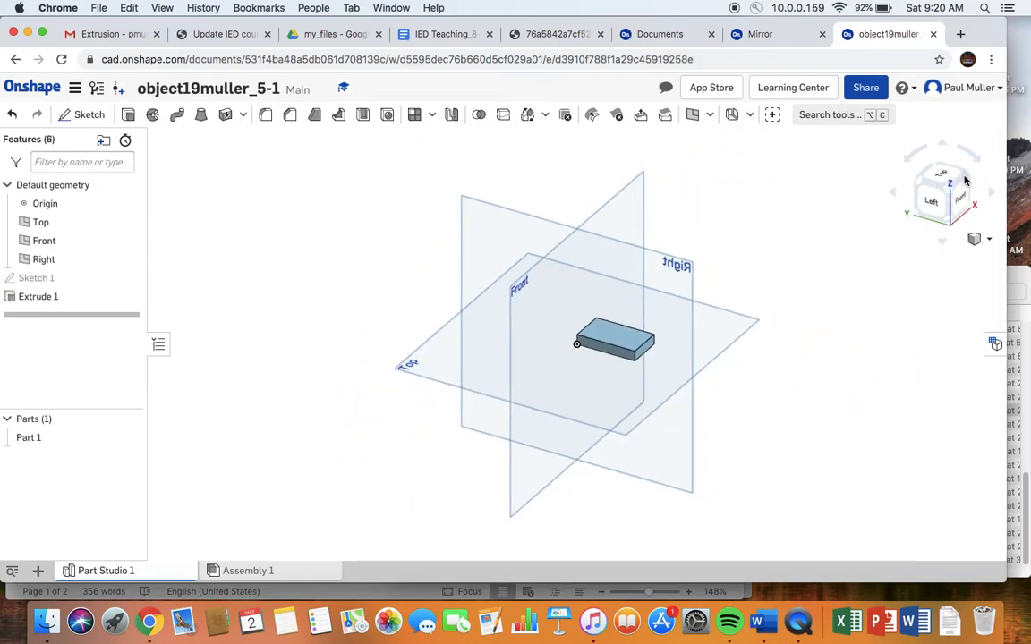
click(969, 182)
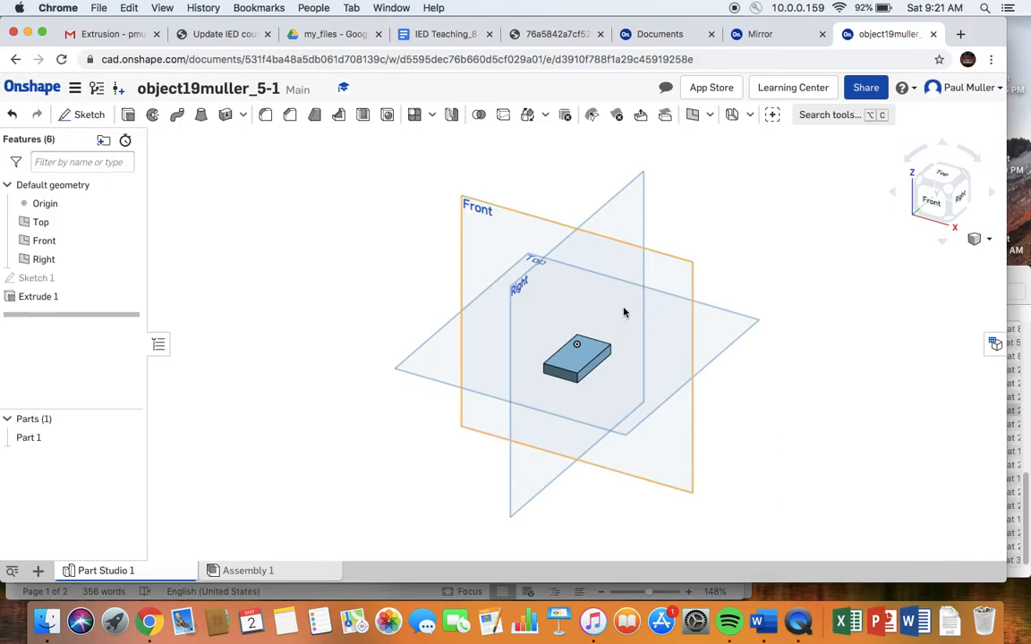
click(919, 201)
click(921, 188)
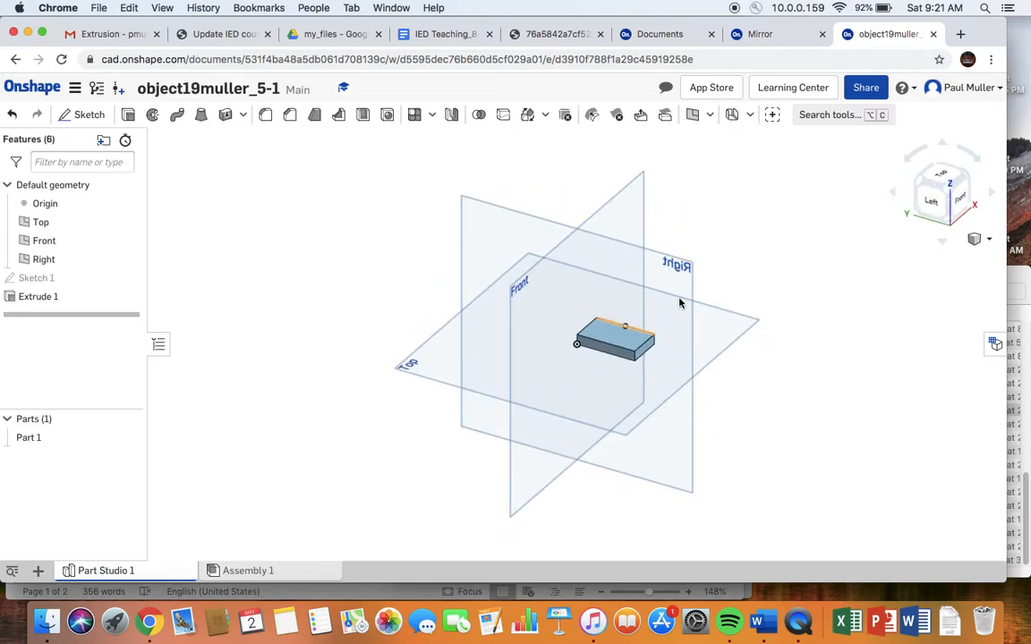
click(934, 205)
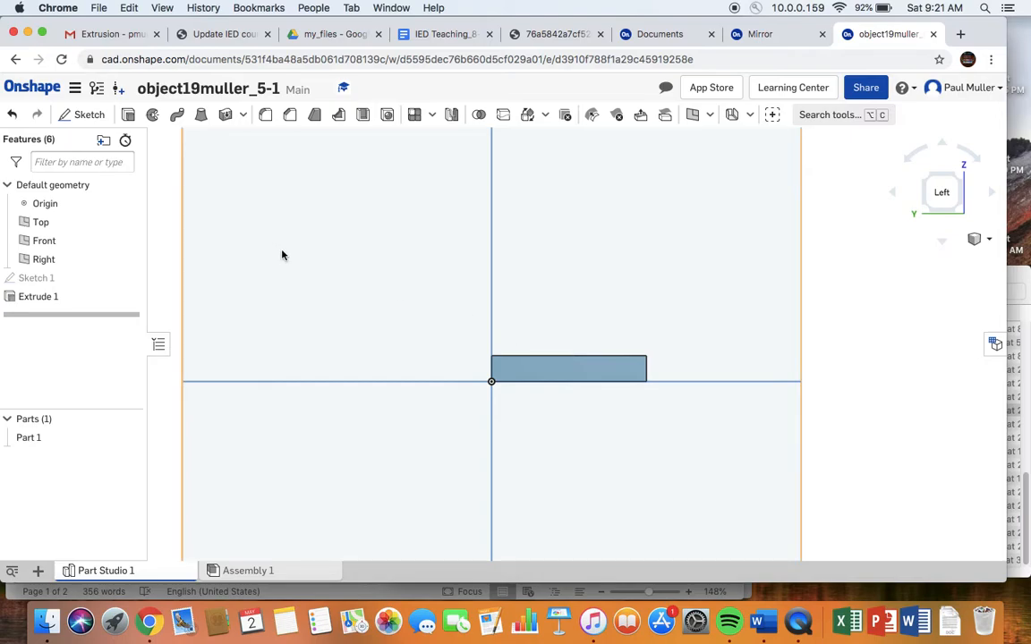
click(85, 114)
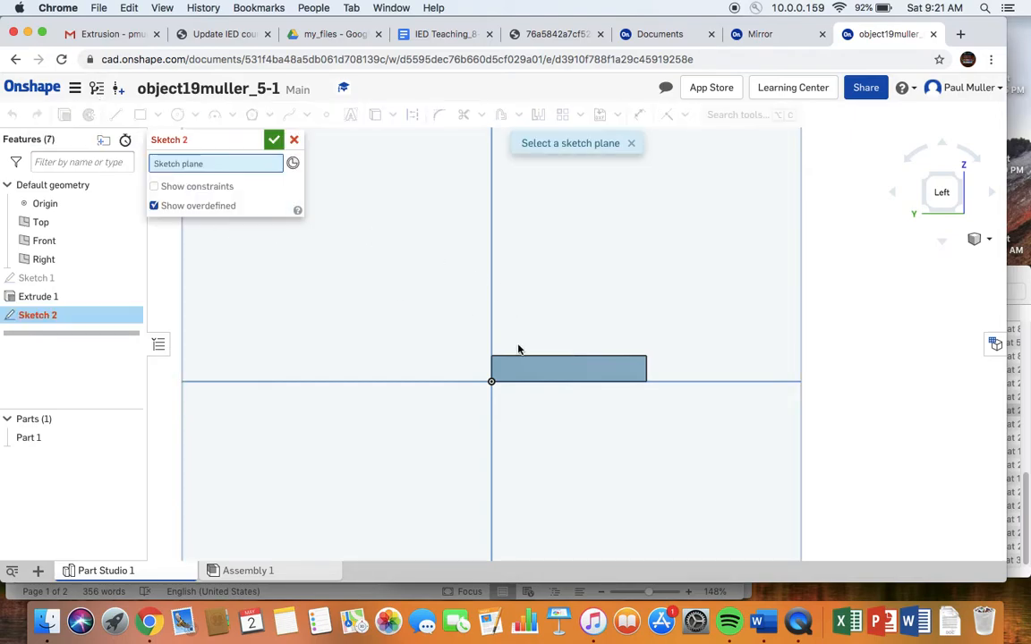
click(750, 205)
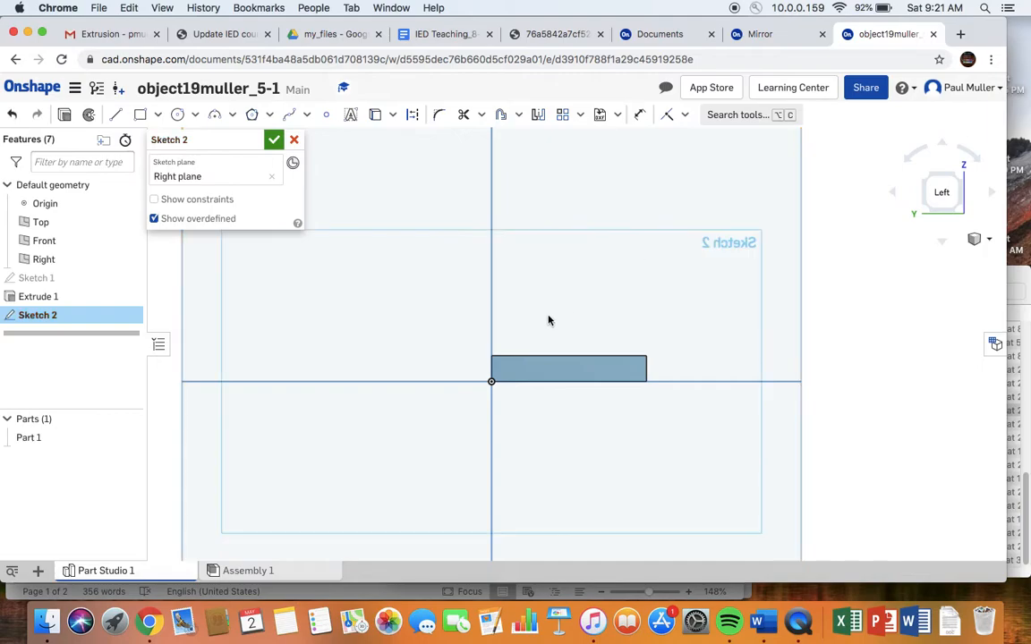
click(494, 382)
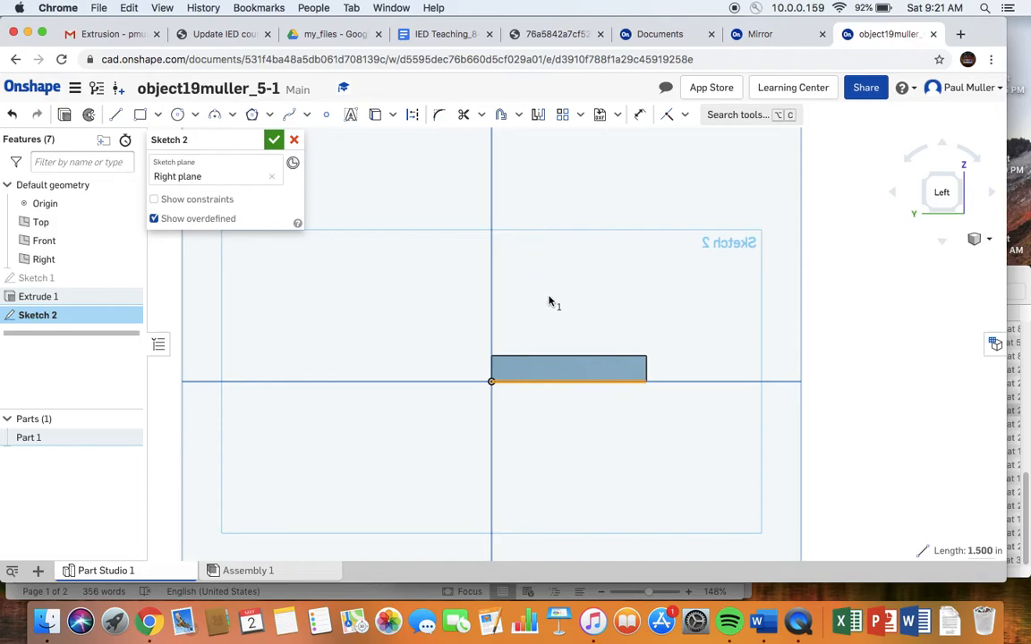
click(491, 382)
click(295, 141)
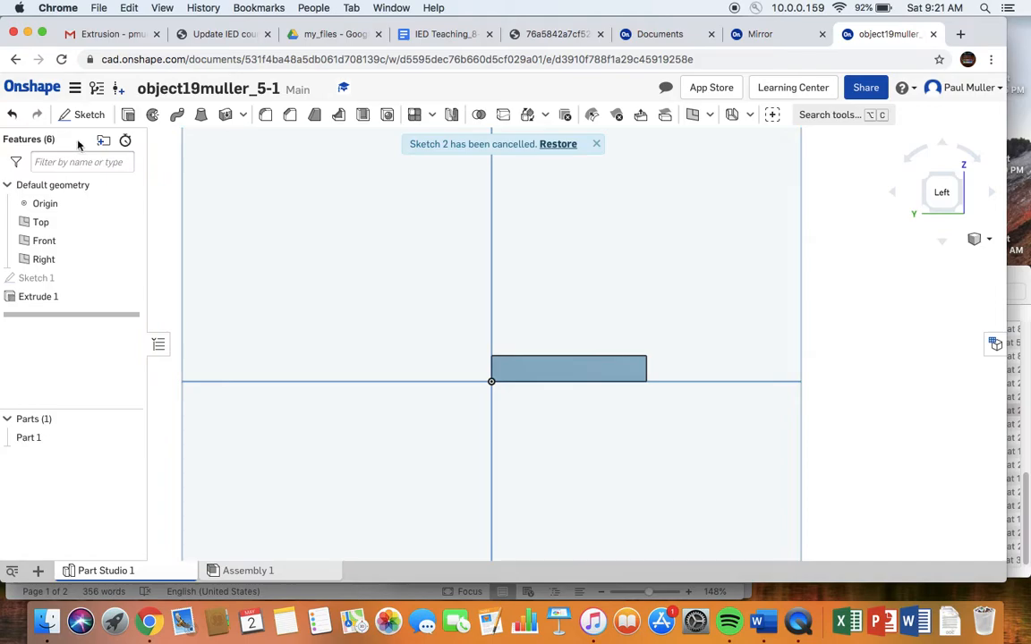
- Sketch a corner rectangle on the Right plane from the origin, overlapping the base block, about 0.98 in wide and 1.42 in high
click(87, 116)
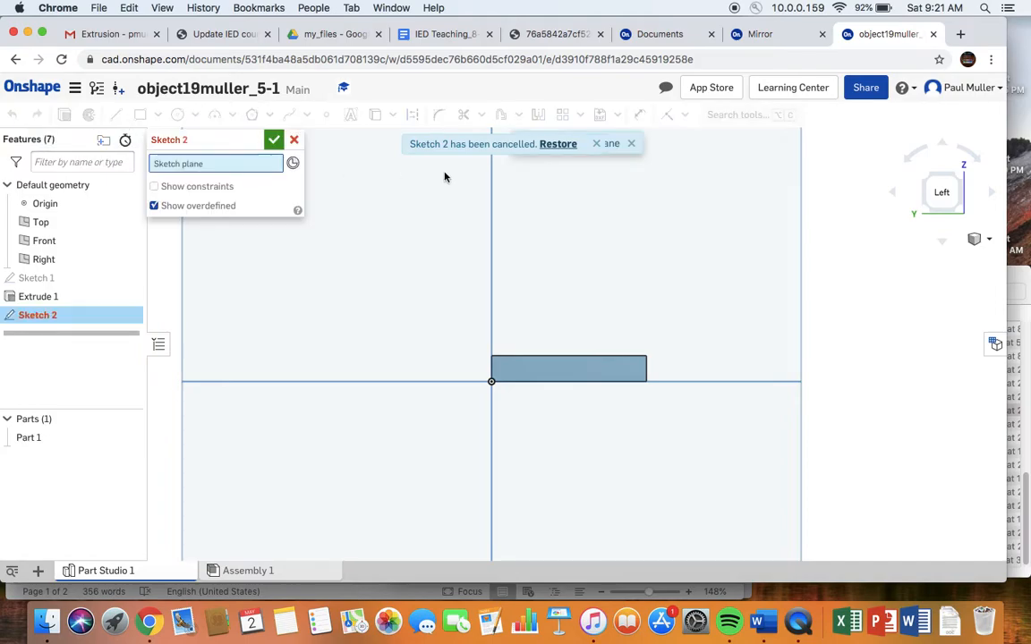
click(751, 183)
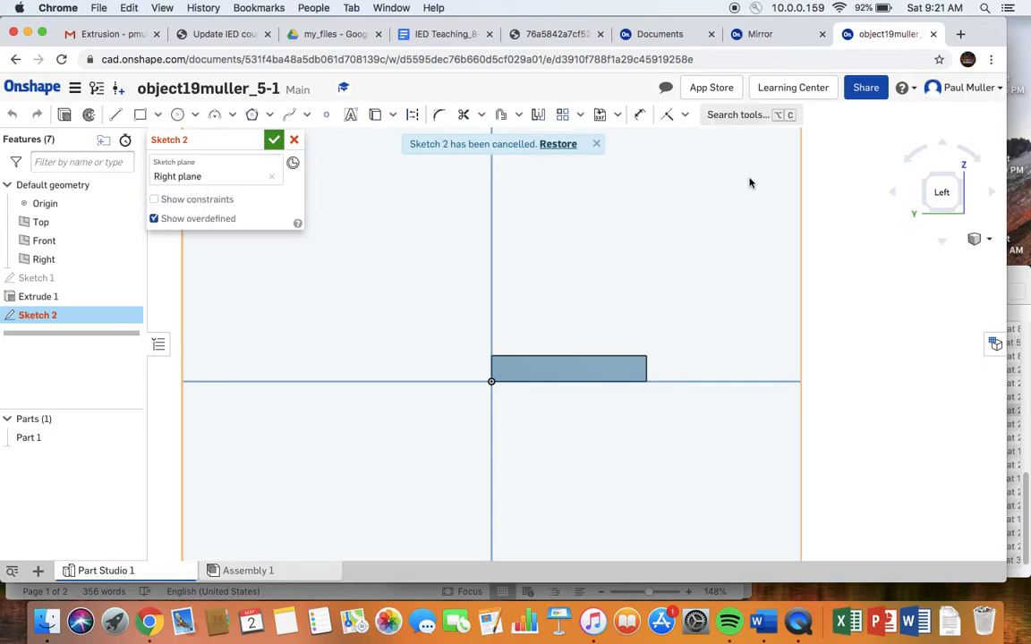
click(139, 114)
click(491, 383)
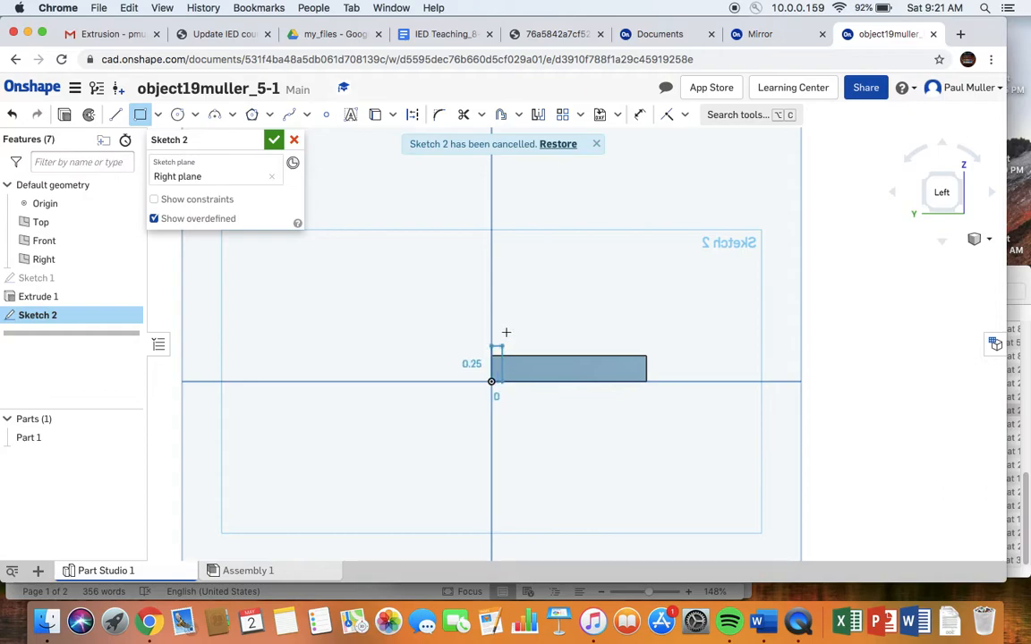
click(593, 235)
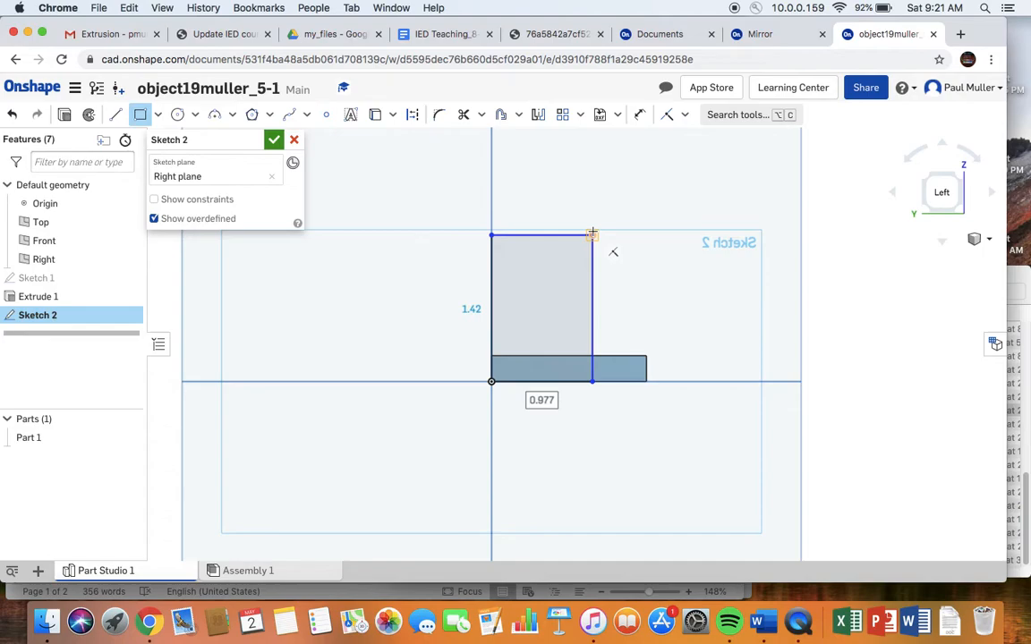
- Set both the width and the height of the upright's rectangle to 1.5 in
text(1.5)
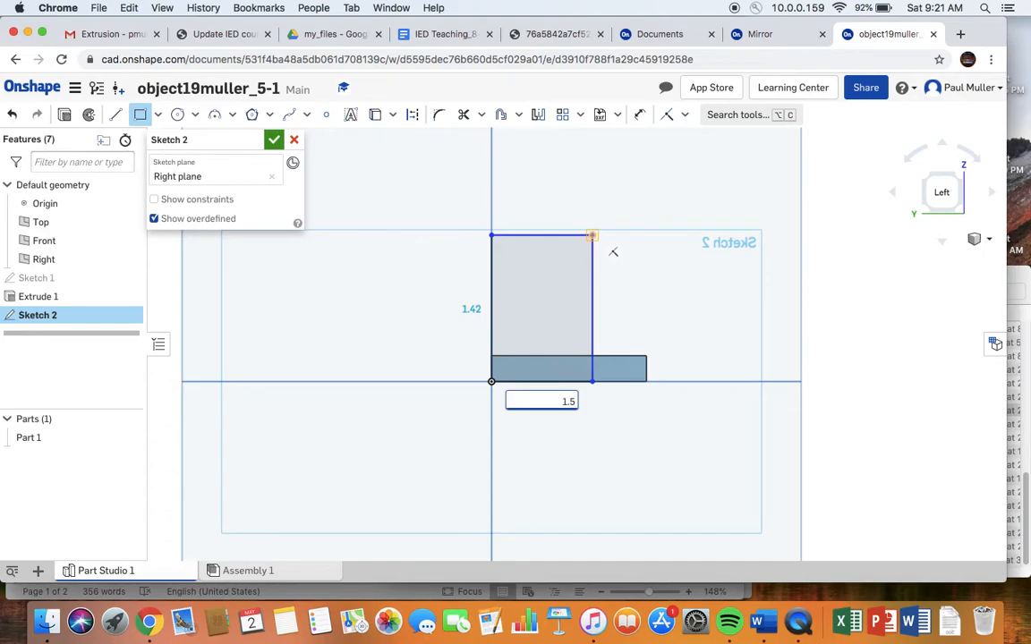
key(Return)
text(1.5)
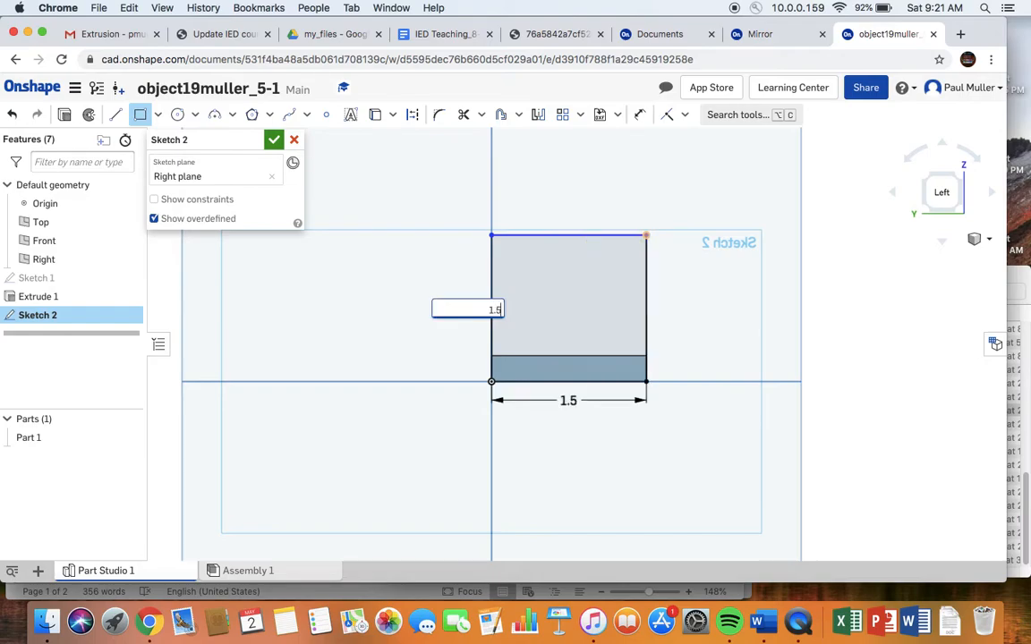
key(Return)
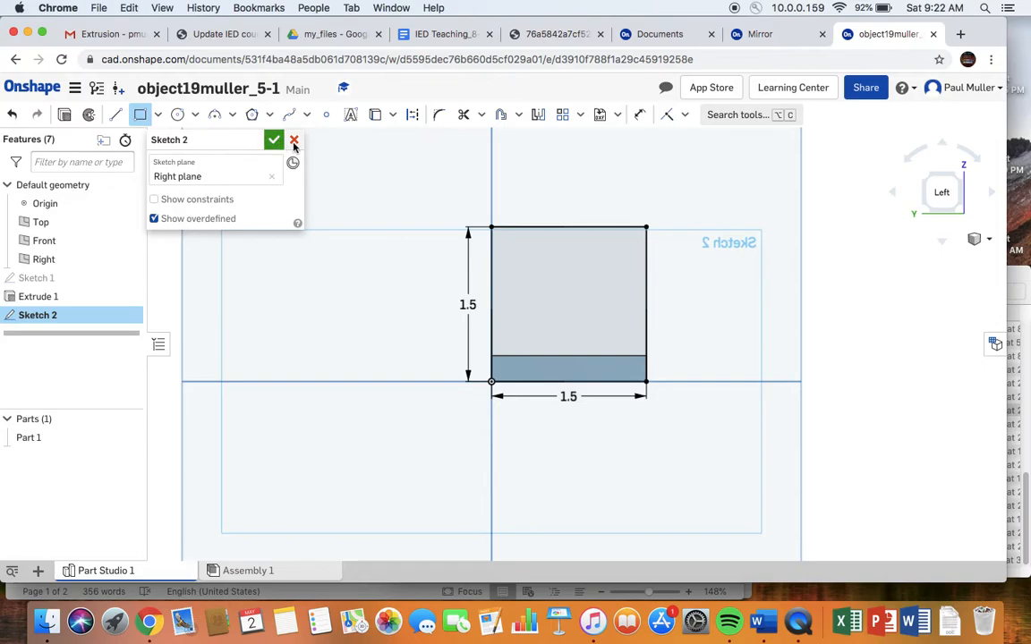
- Sketch a circle centred inside the upright's rectangle and set its diameter to 1.5 in
click(178, 115)
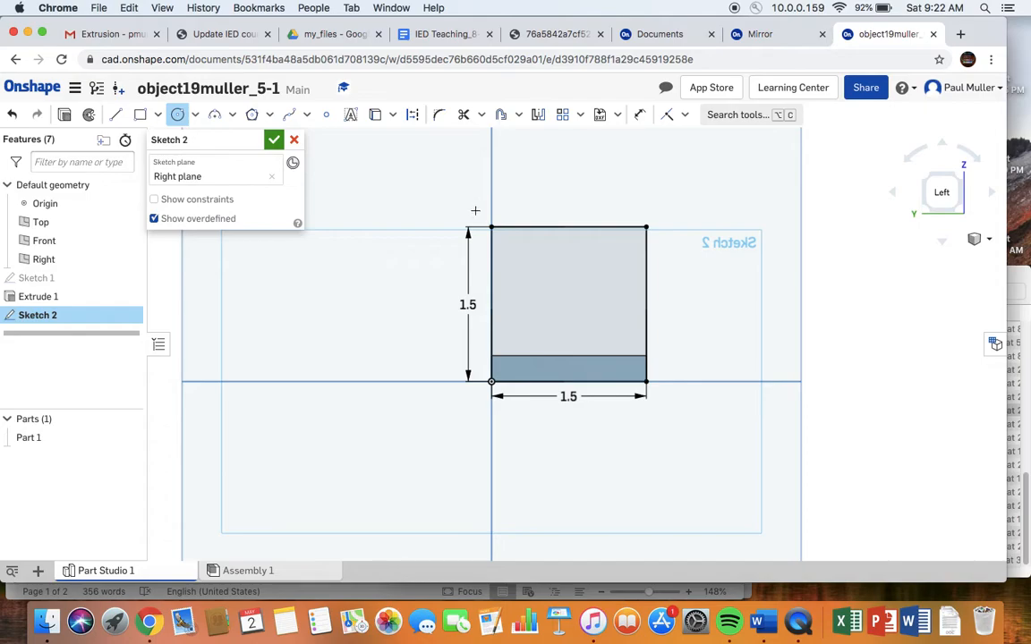
click(582, 294)
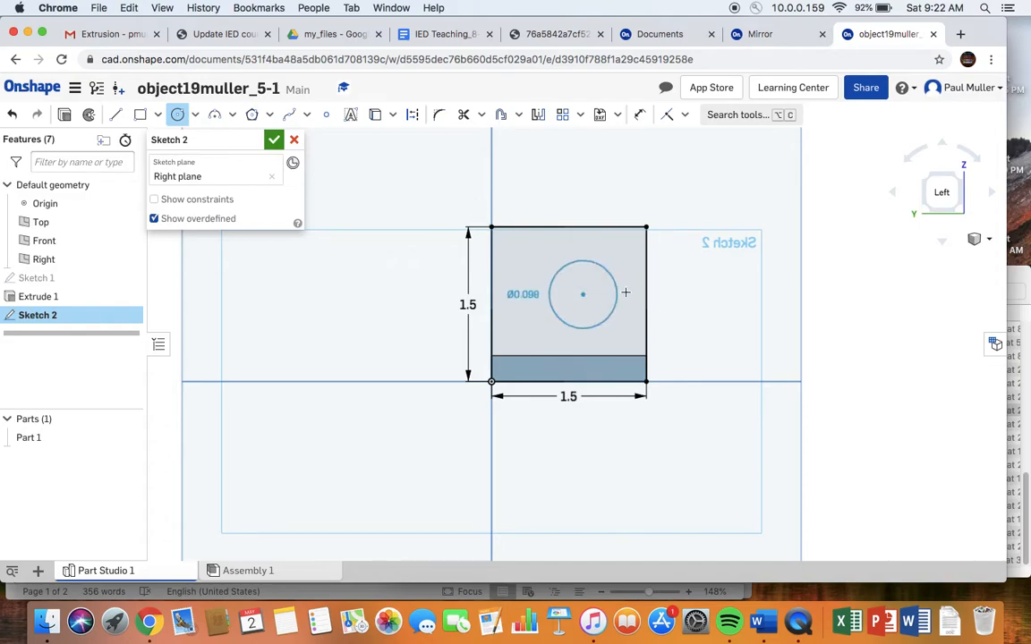
click(661, 333)
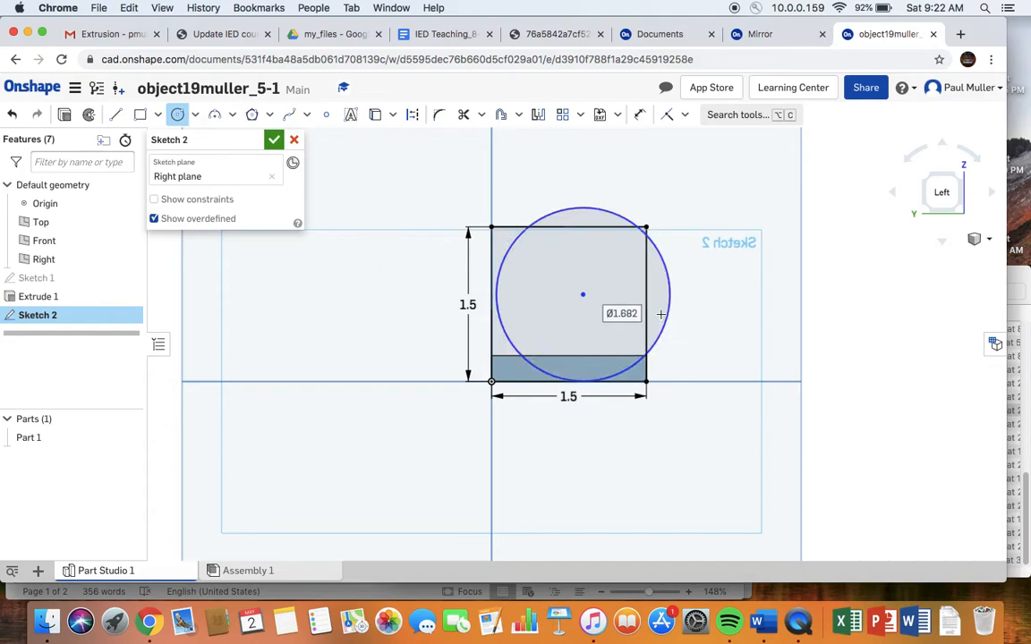
text(1.5)
key(Return)
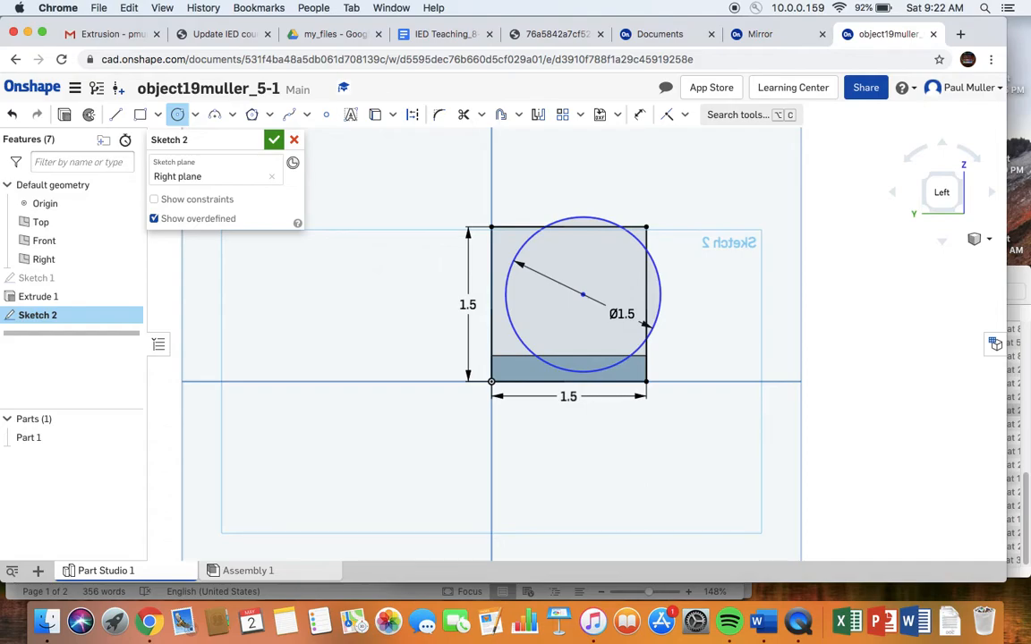
- Apply Tangent constraints between the circle and the rectangle's outer vertical edge, and between the circle and the rectangle's upper edge
click(687, 116)
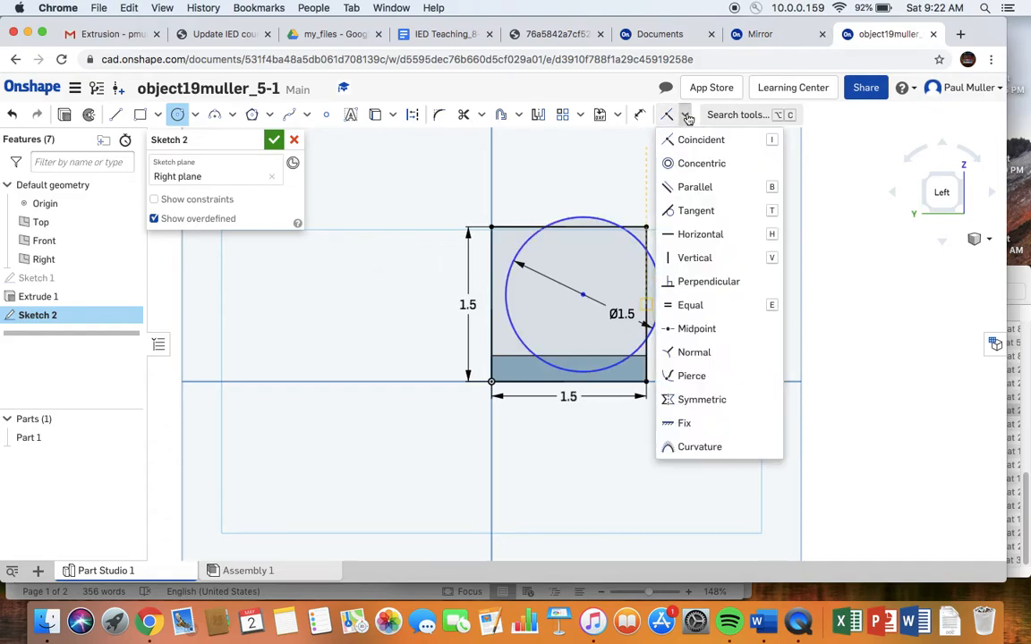
click(687, 210)
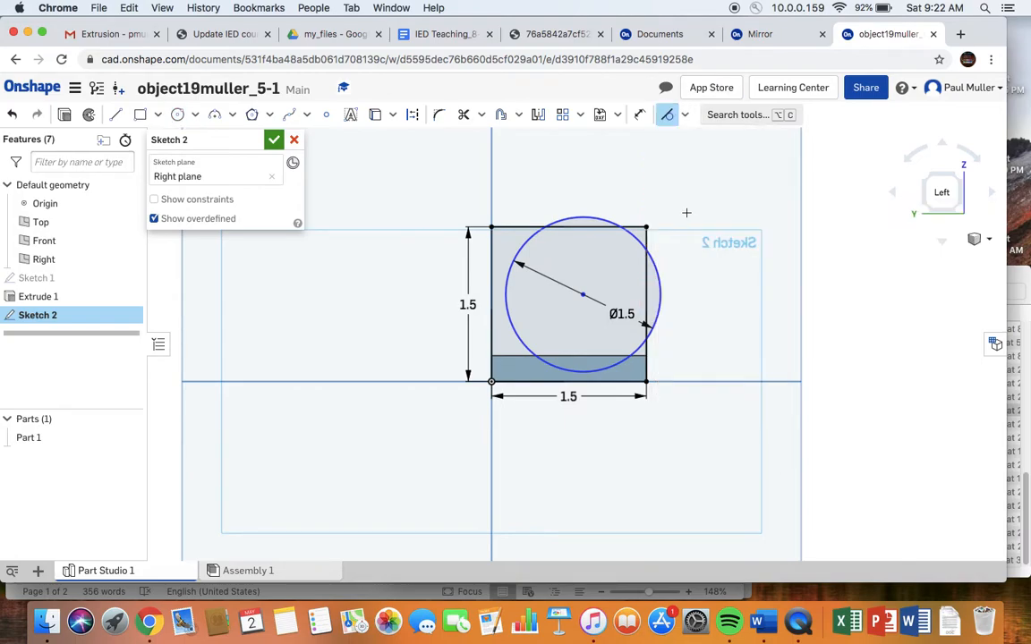
click(662, 294)
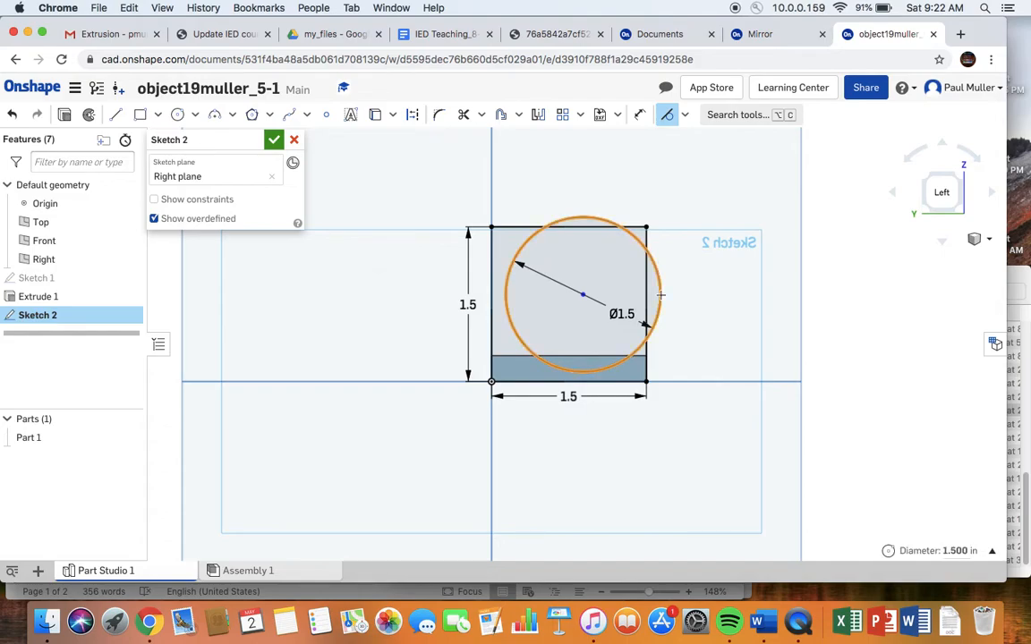
click(647, 299)
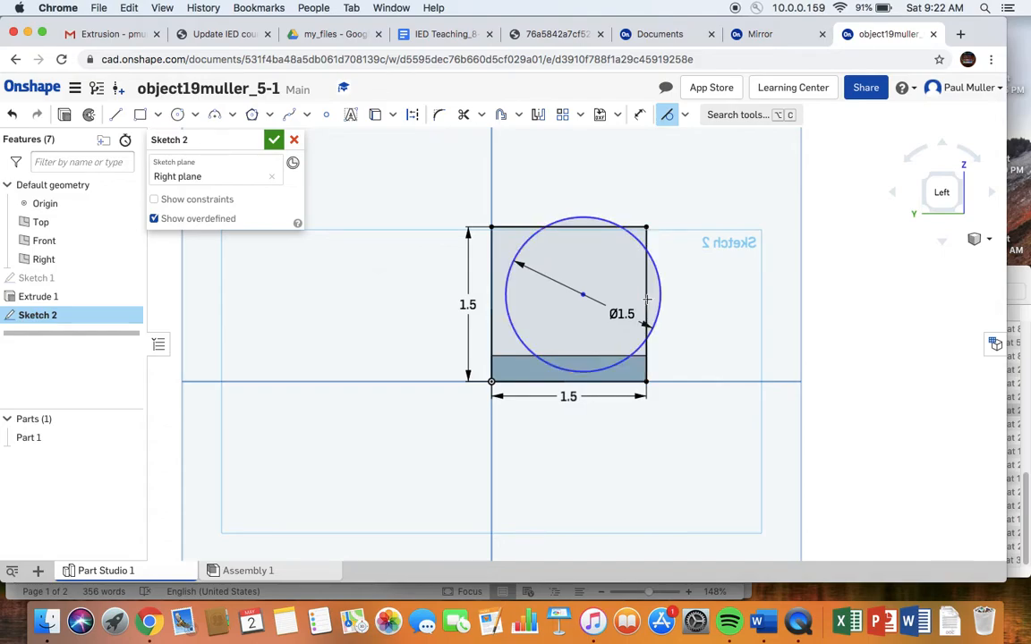
click(569, 217)
click(570, 228)
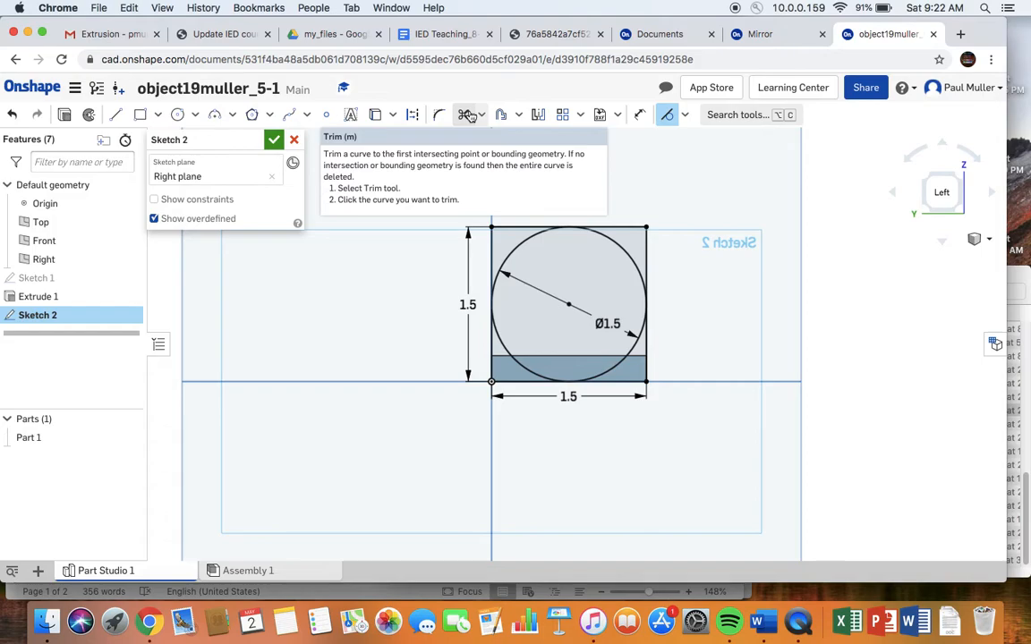
- Check object 19 in the reference drawing, trim the rectangle's upper corners and the circle's lower half into an arch profile, and finish the sketch
click(551, 34)
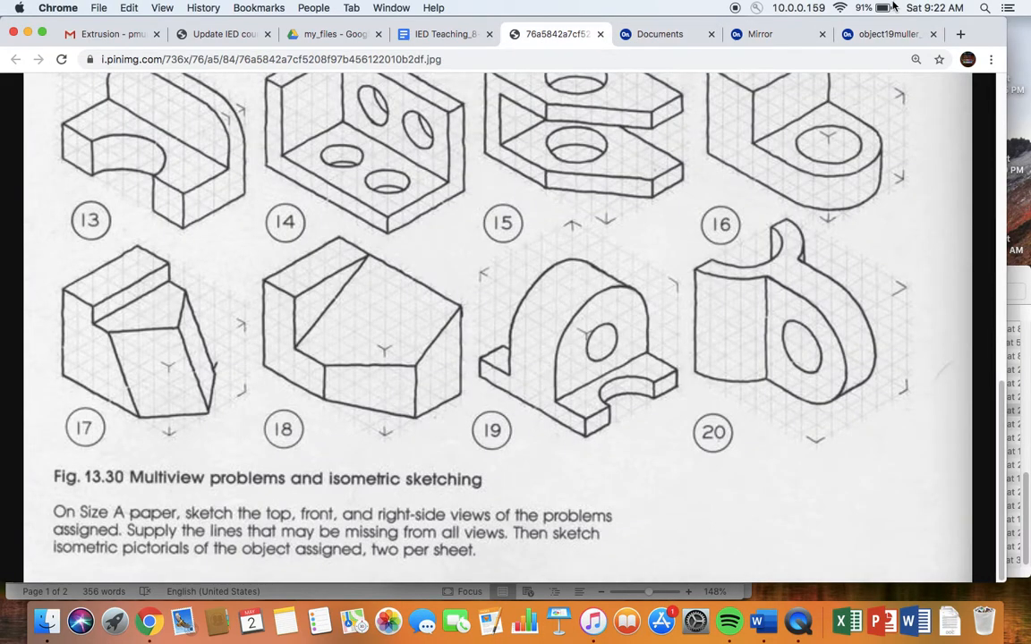
click(875, 36)
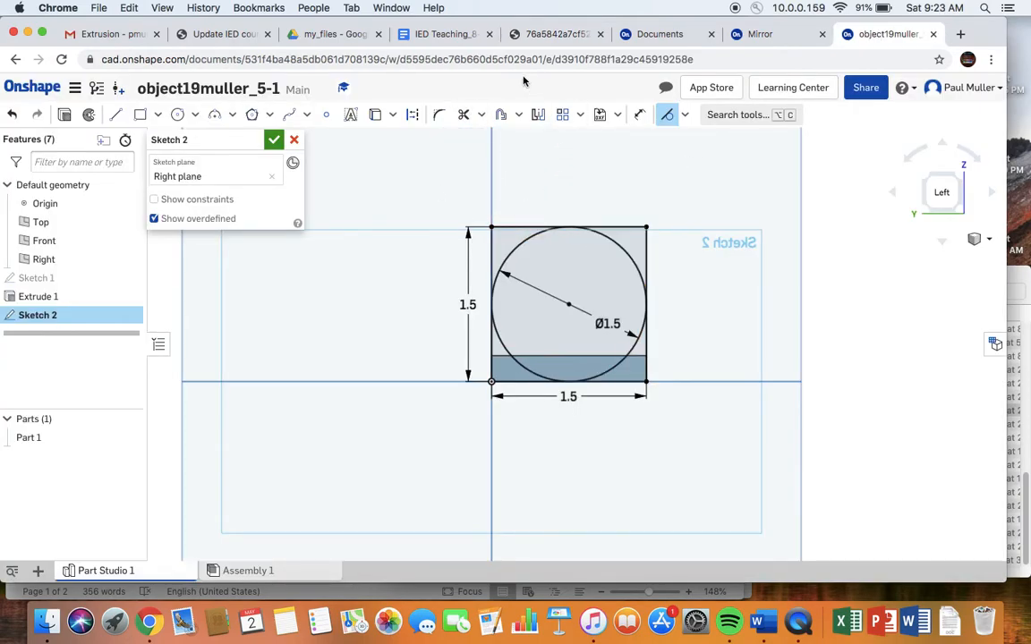
click(463, 116)
click(515, 226)
click(490, 253)
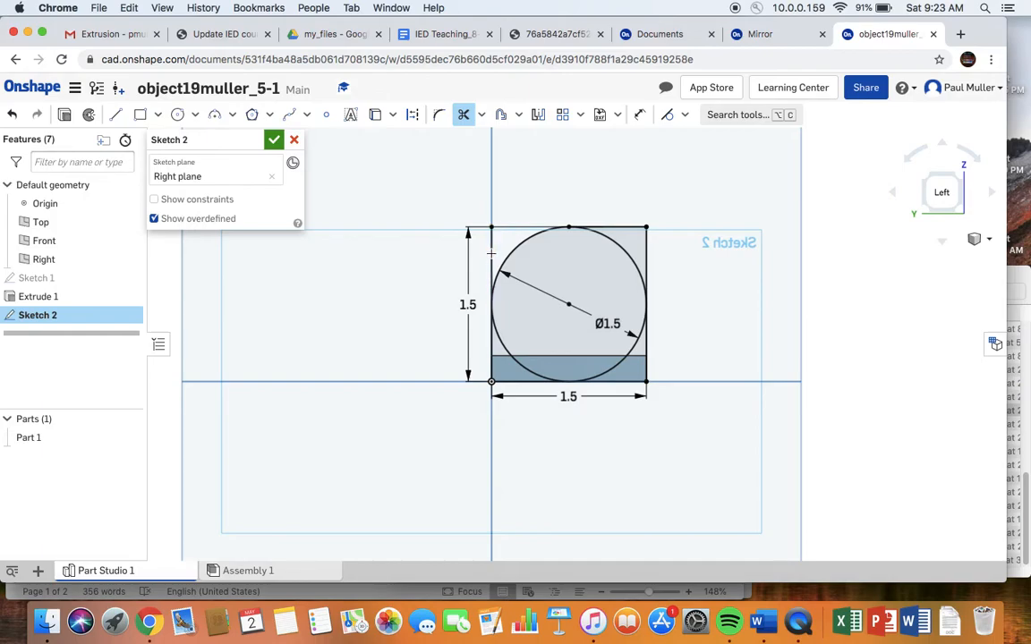
click(607, 227)
click(646, 246)
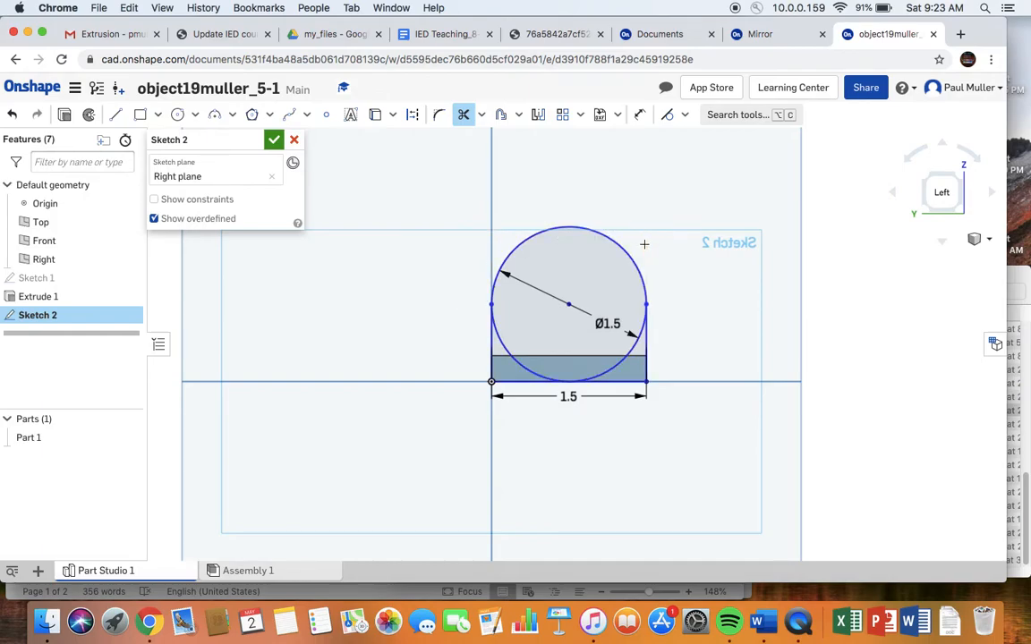
click(503, 343)
click(619, 361)
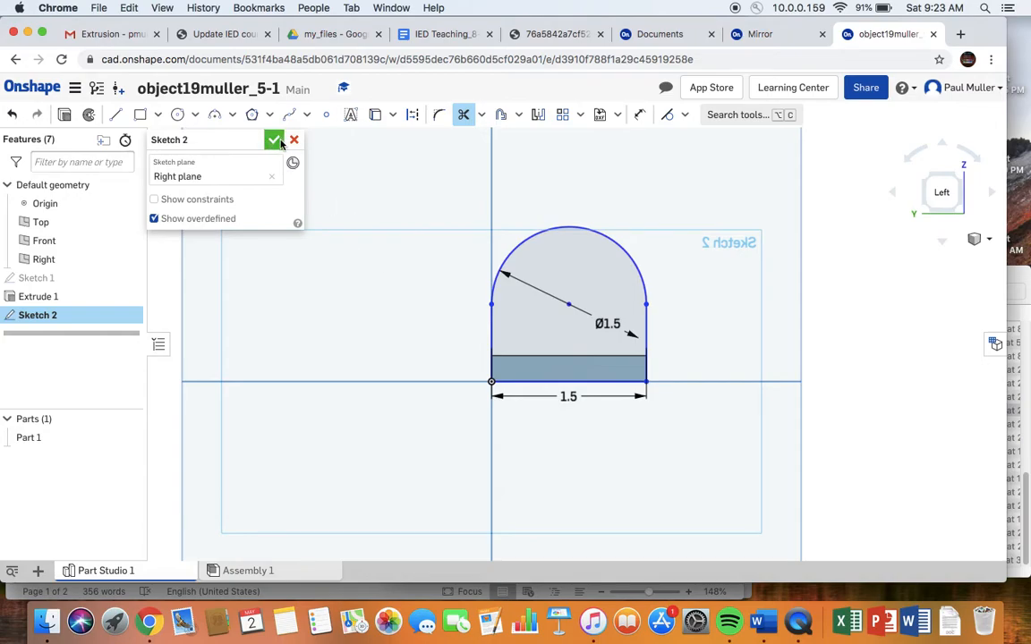
click(274, 140)
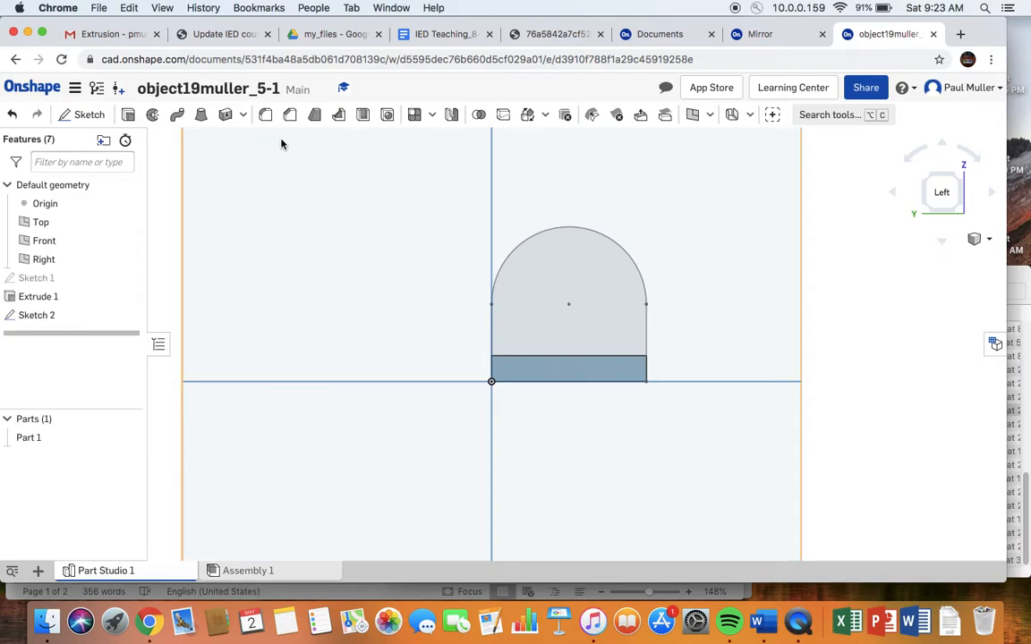
- Extrude the arch profile over the base, added to Part 1, with a blind depth of 0.375 in, checking the thickness in the reference drawing
click(963, 175)
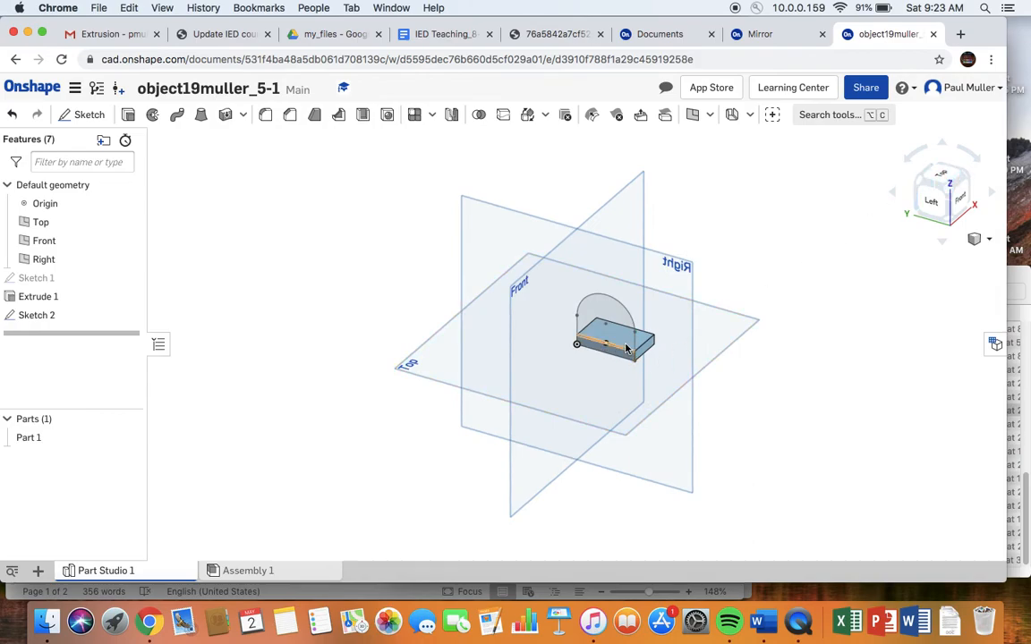
scroll(613, 340, up, 4)
scroll(618, 346, up, 3)
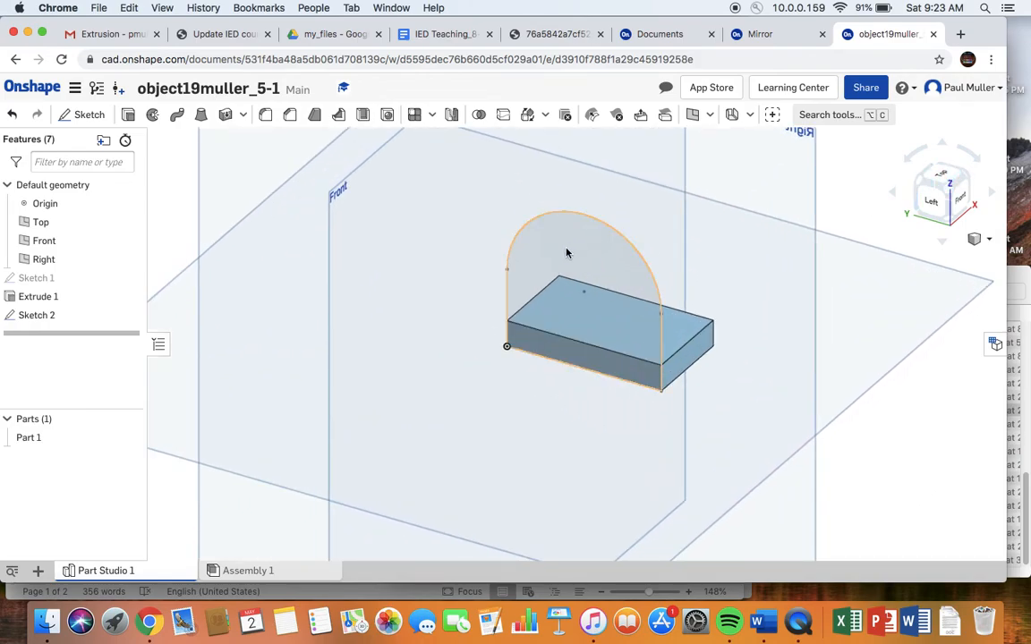
click(597, 247)
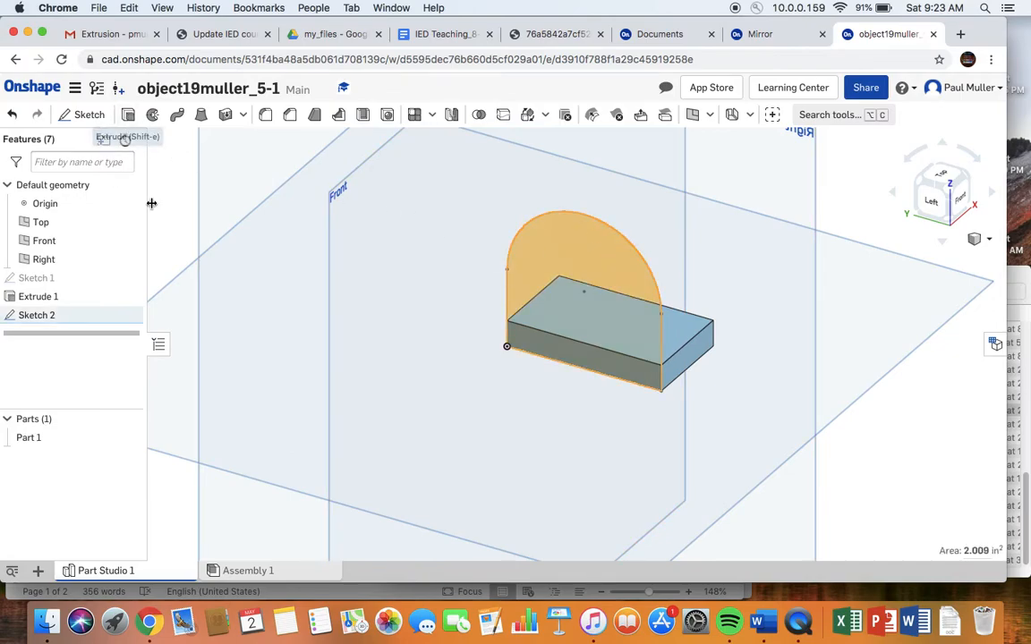
click(130, 119)
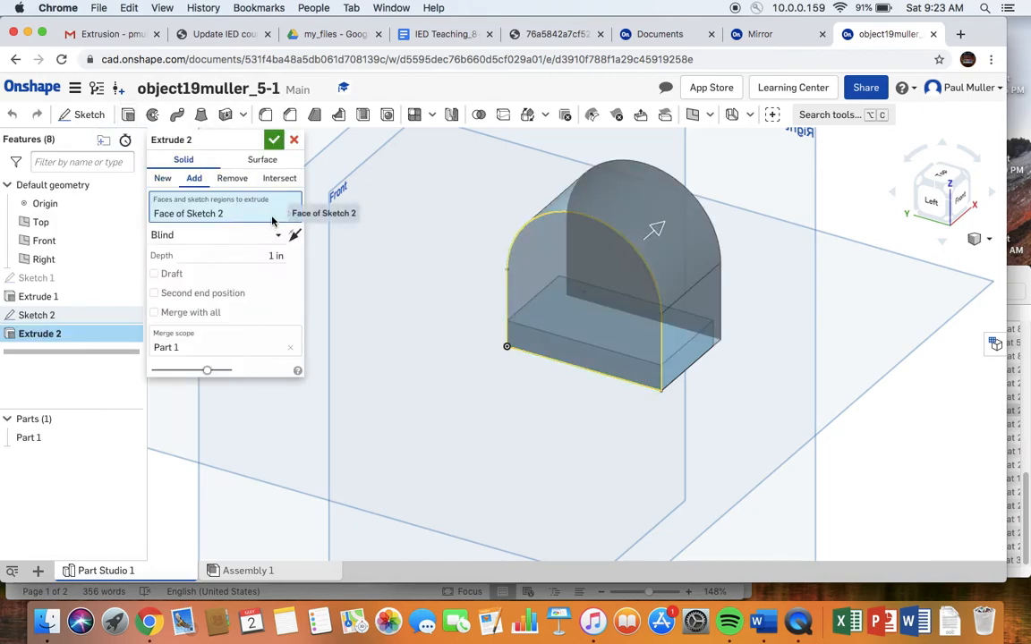
click(268, 256)
click(267, 256)
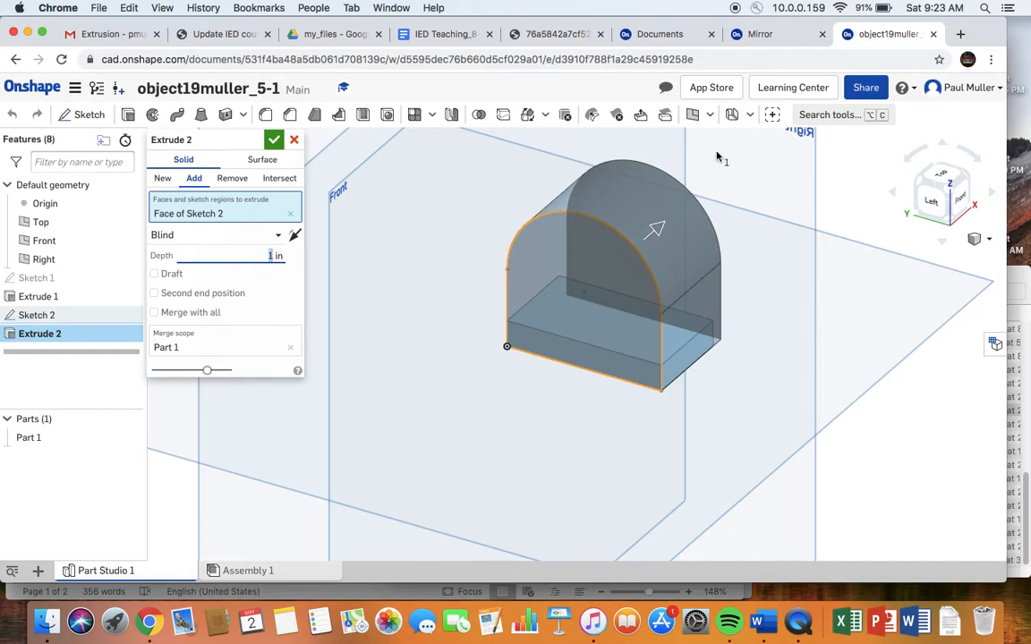
click(561, 34)
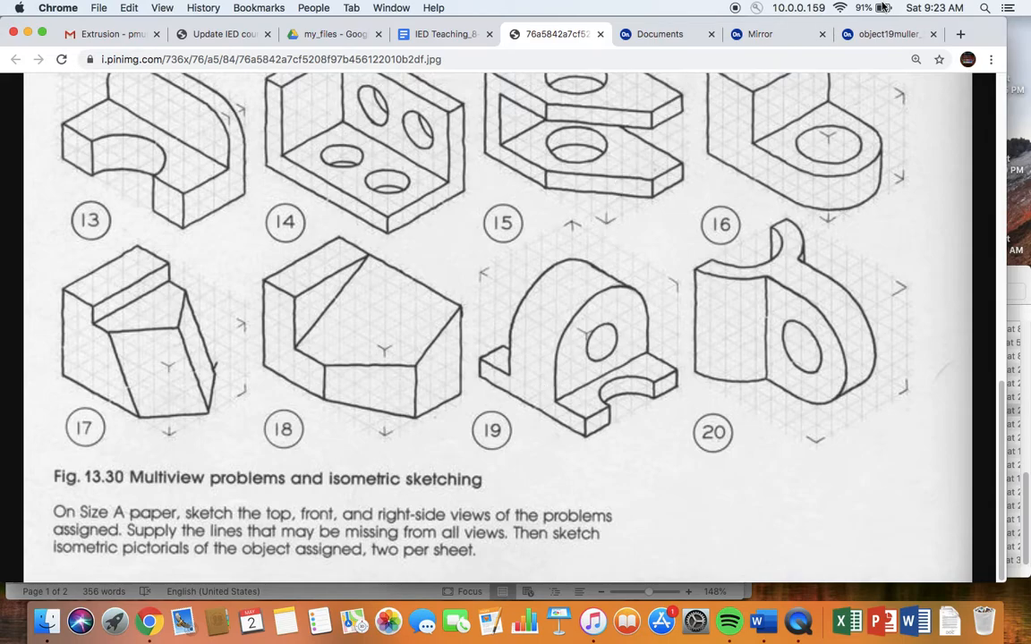
click(876, 35)
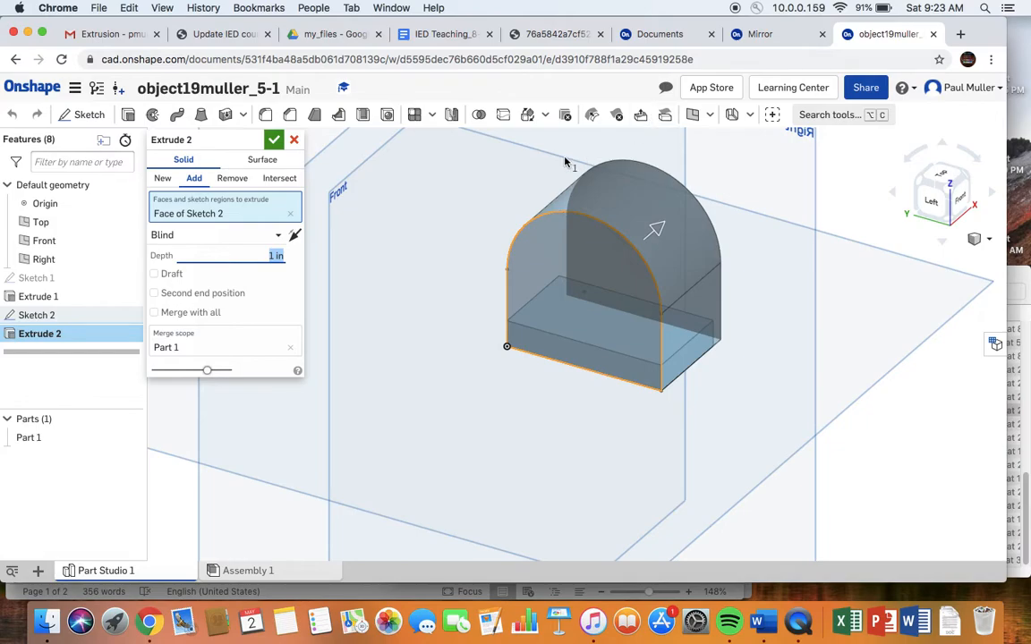
click(269, 256)
text(0.375)
key(Return)
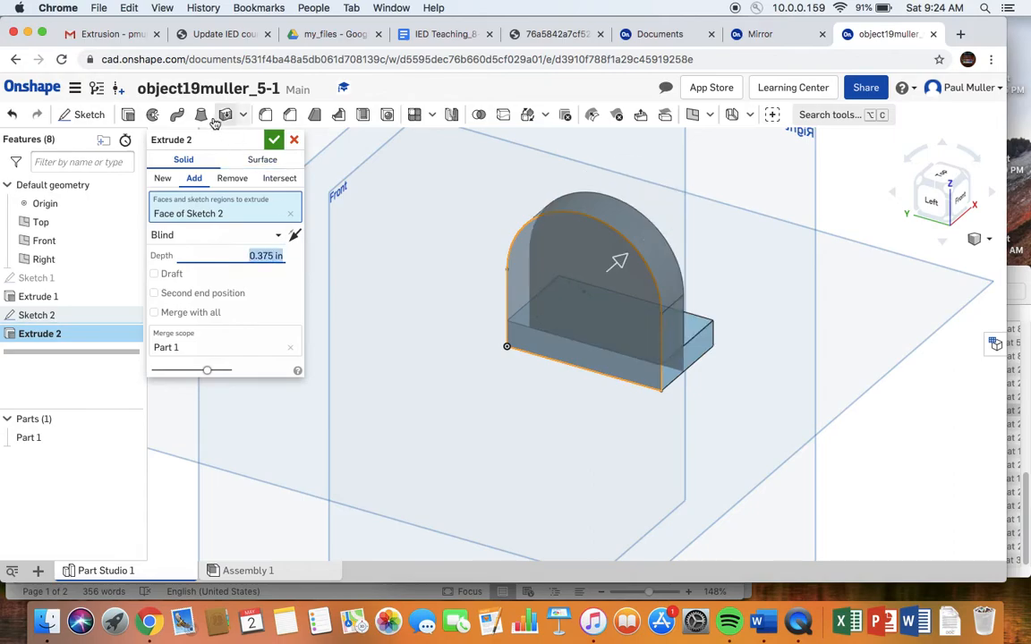
click(275, 141)
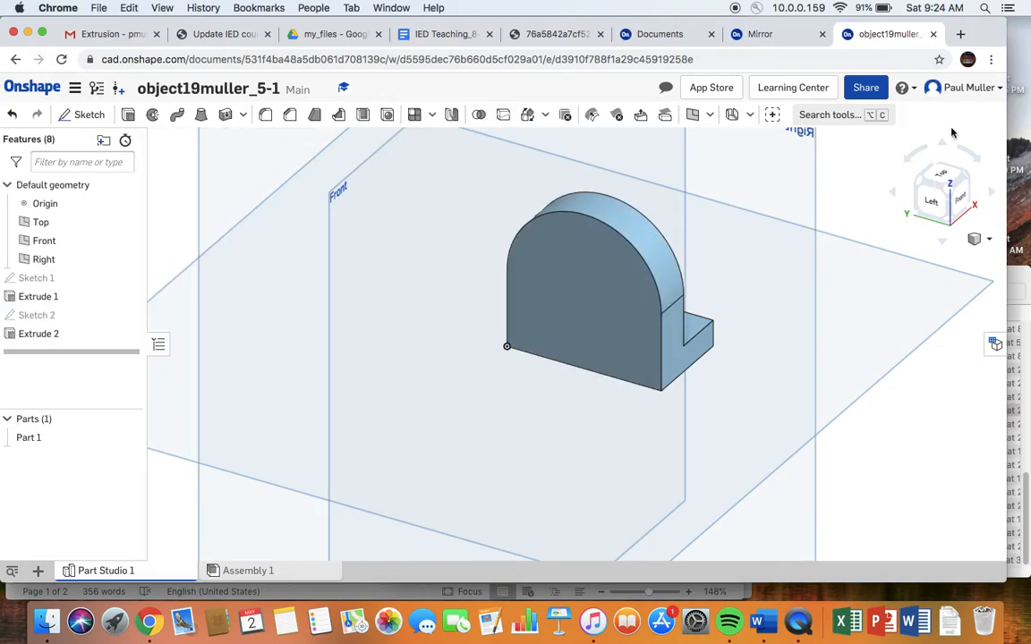
- Check object 19's base notch in the reference drawing and sketch a circle about 0.6 in across on the Top plane, centred on the base's outer edge midpoint
click(968, 182)
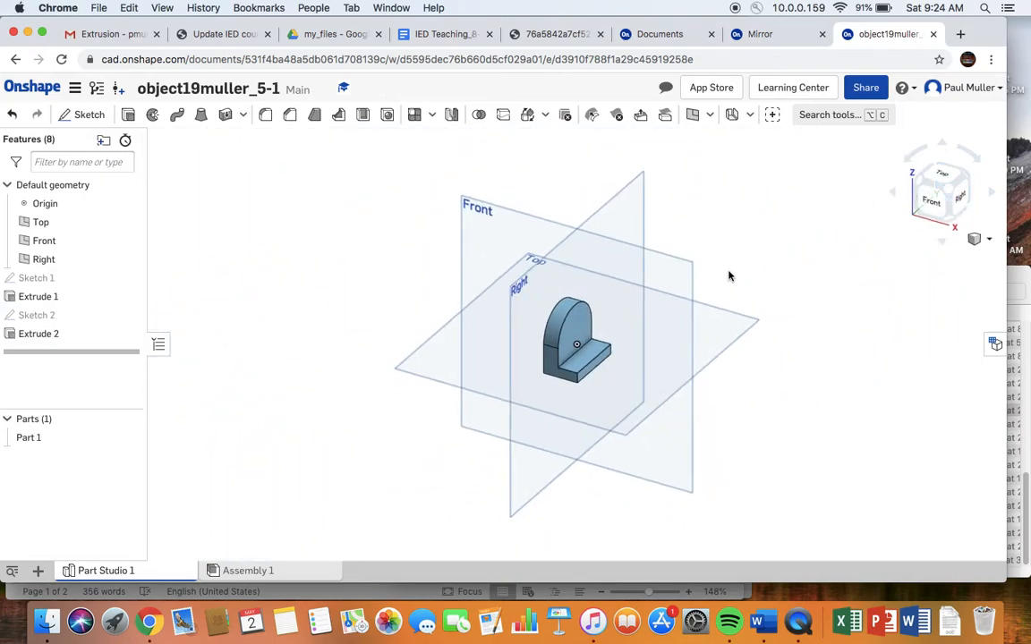
scroll(707, 281, up, 5)
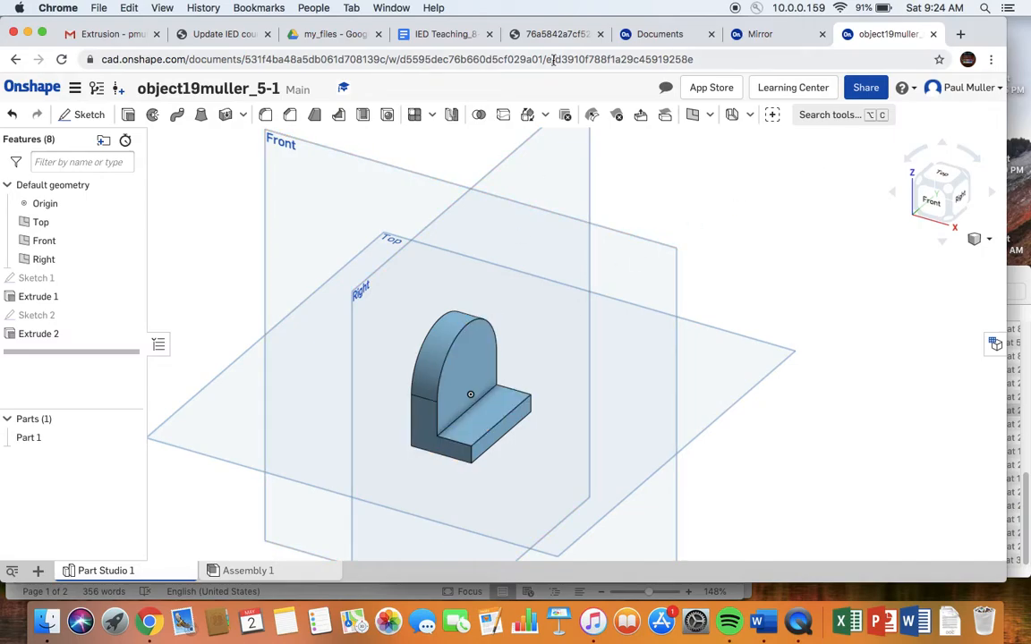
click(544, 34)
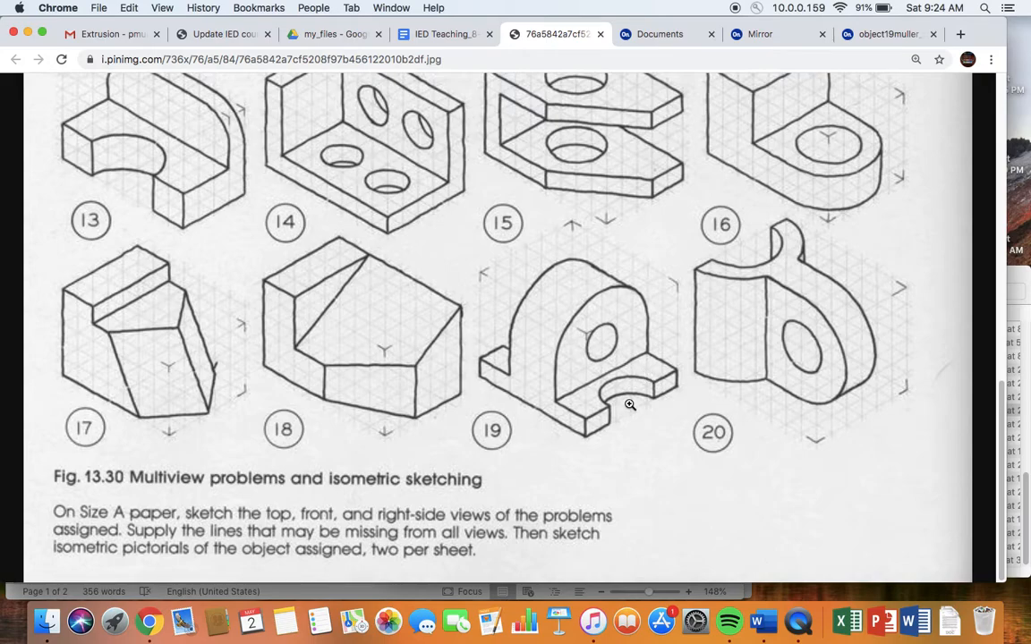
click(865, 36)
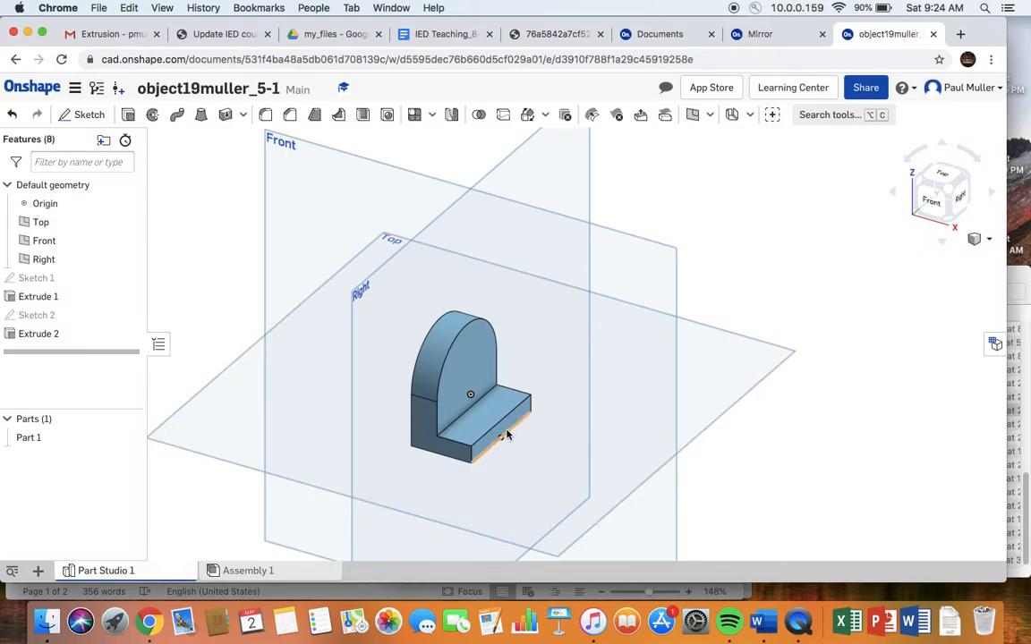
click(943, 177)
scroll(694, 414, up, 4)
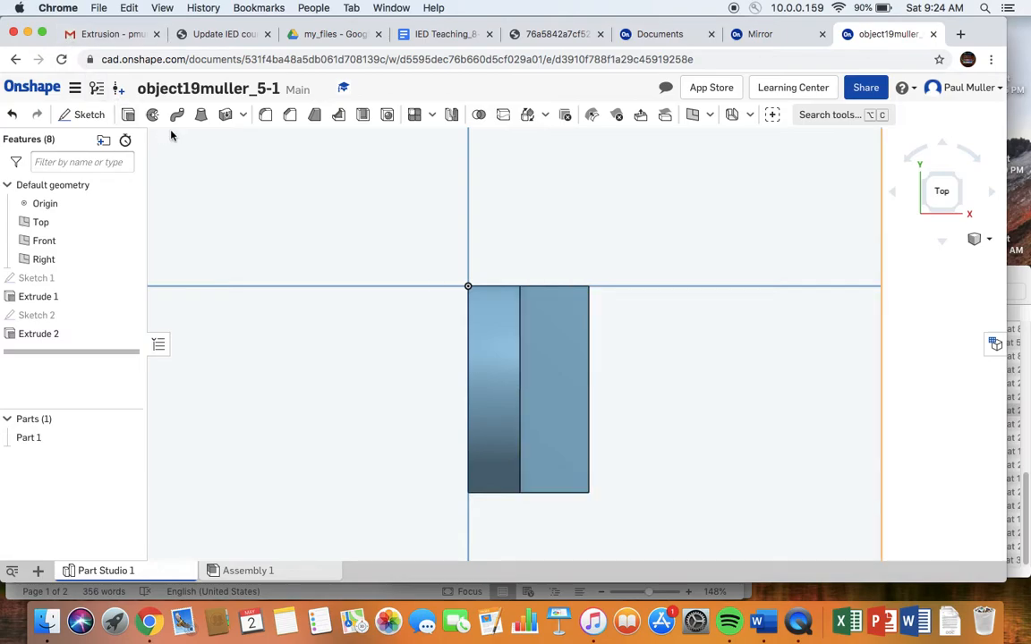
click(83, 114)
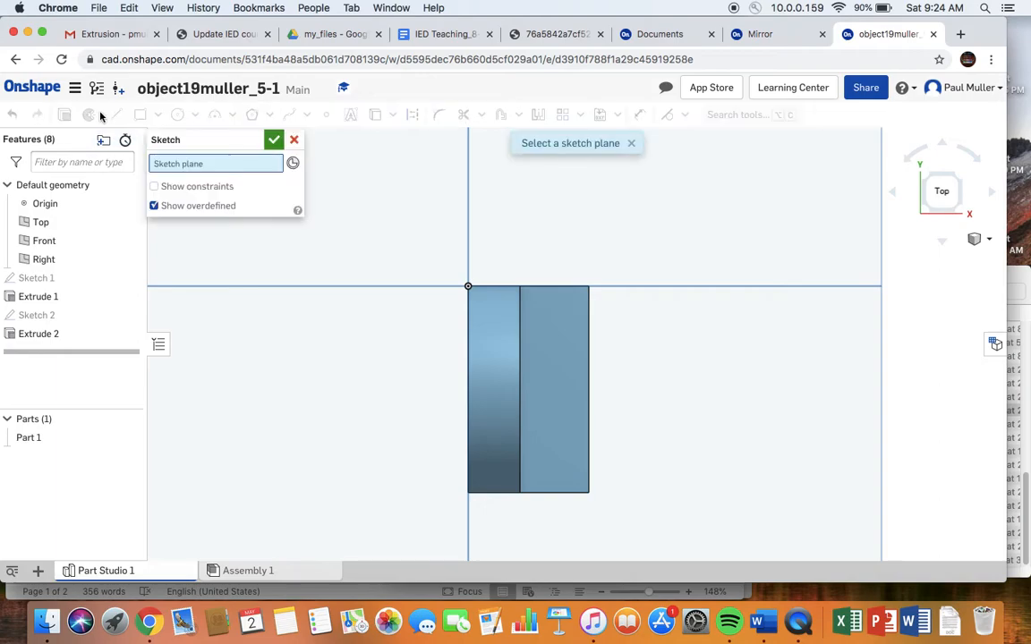
click(693, 201)
click(177, 115)
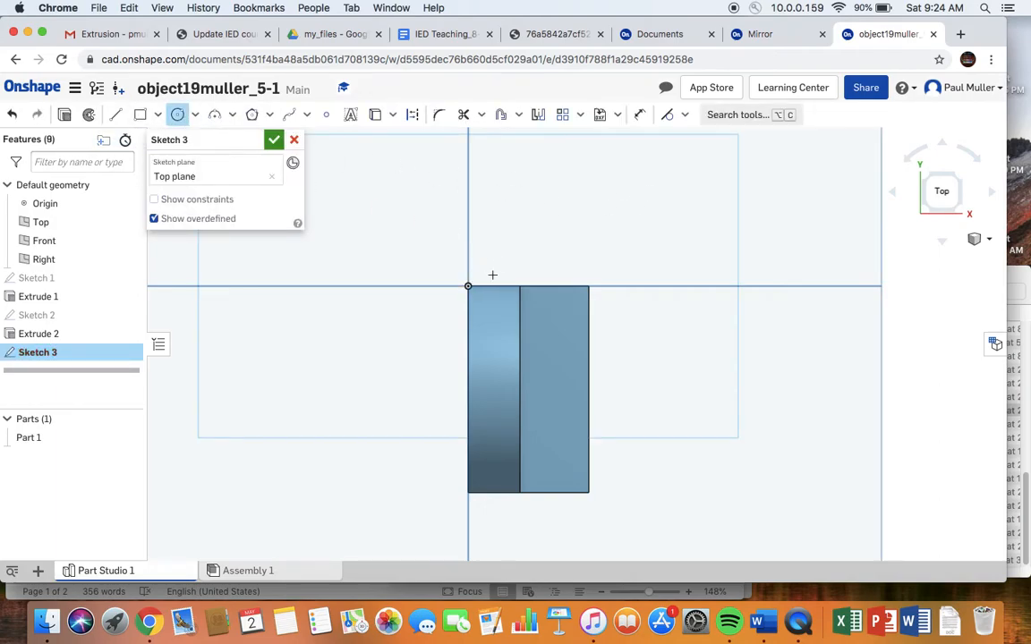
click(588, 389)
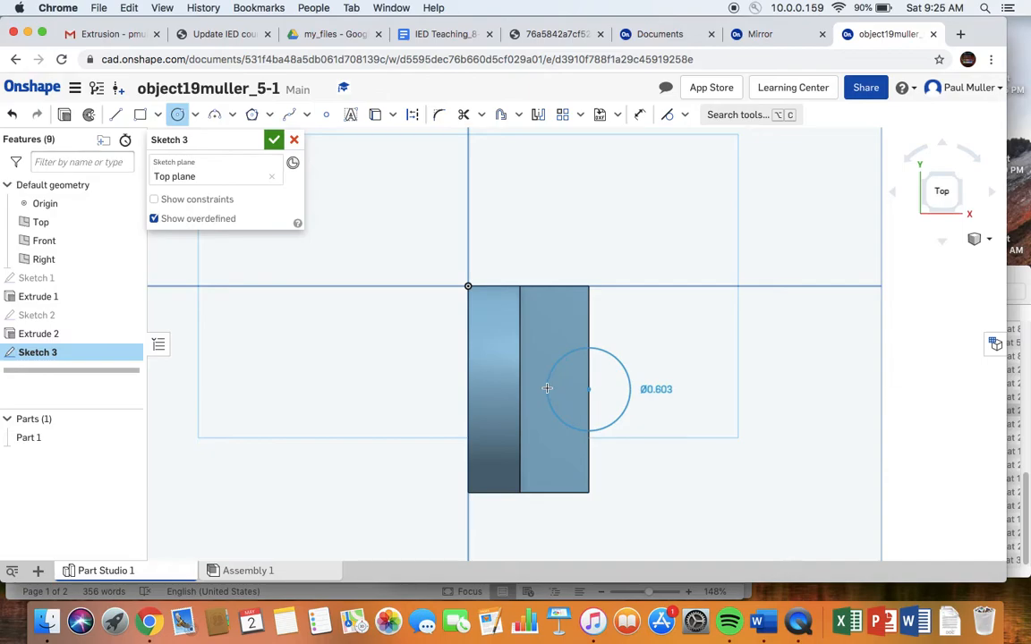
click(547, 389)
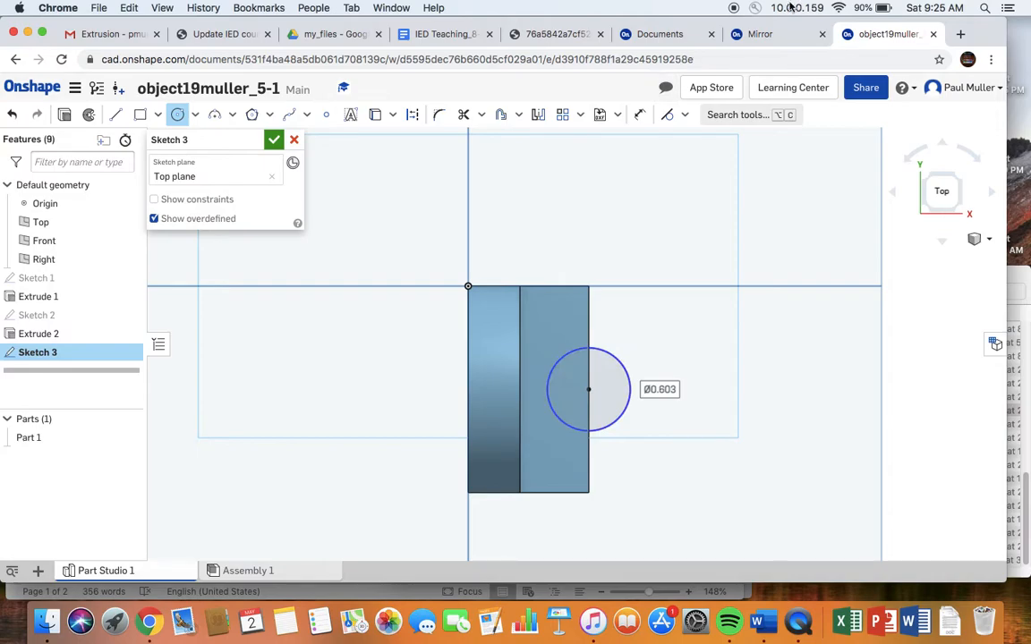
- Check the notch size in the reference drawing, set the circle's diameter to 0.75 in, and finish the sketch
click(544, 35)
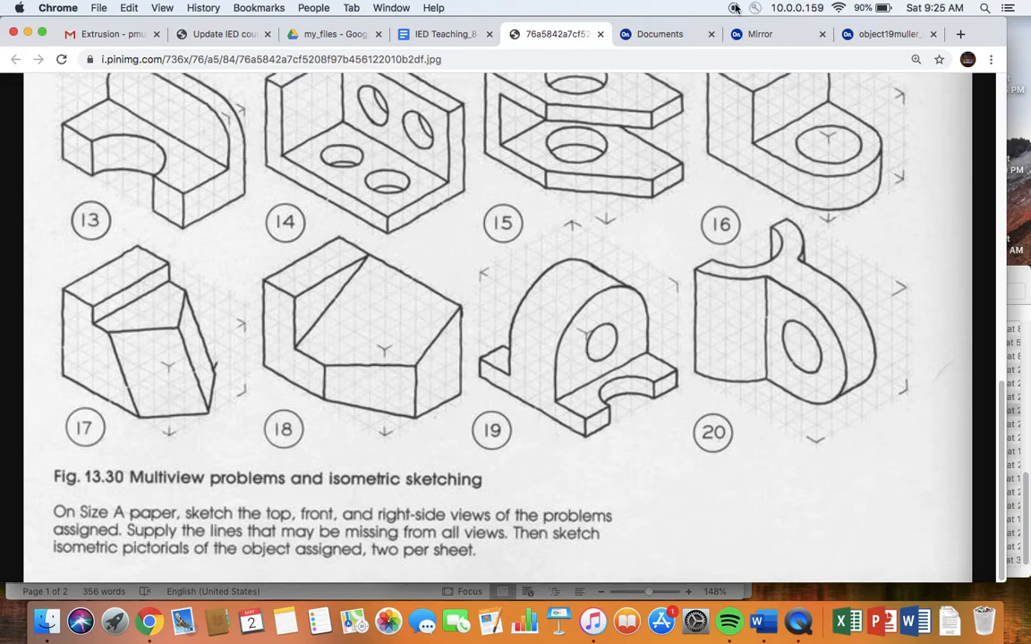
click(882, 34)
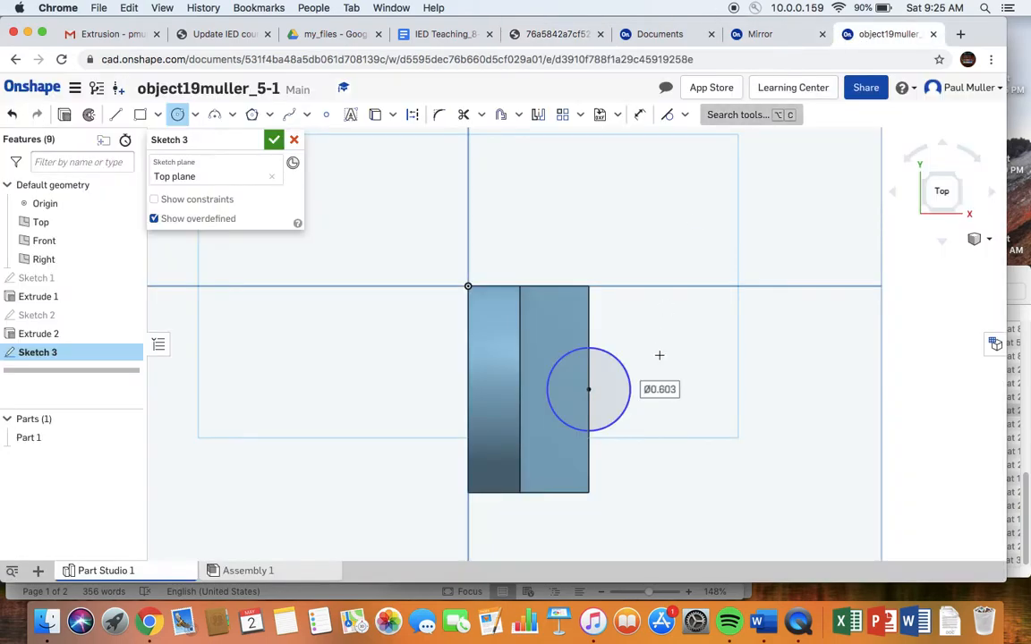
text(0)
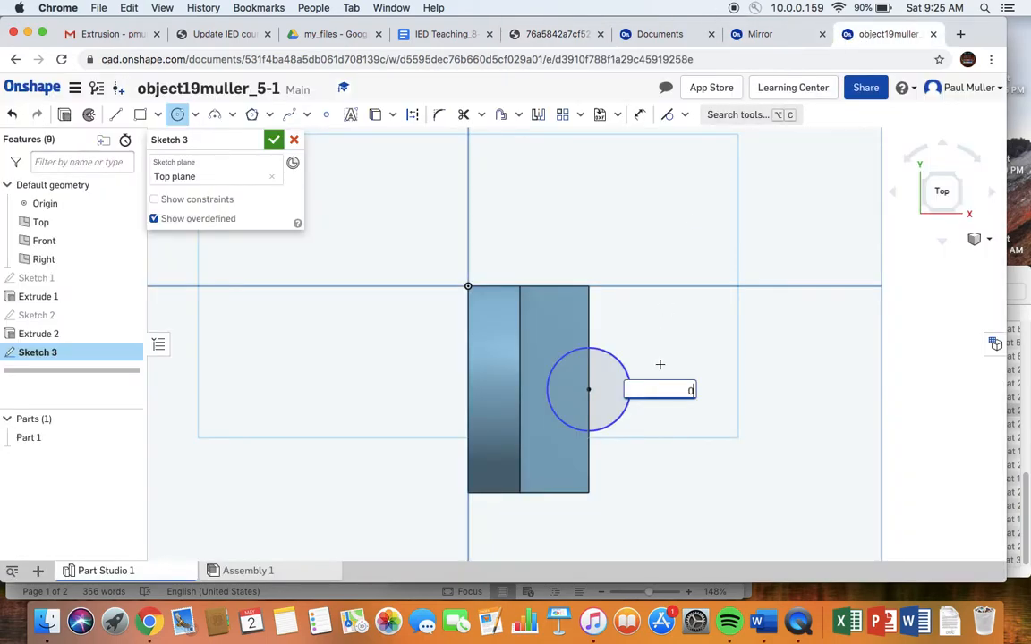
text(.75)
key(Return)
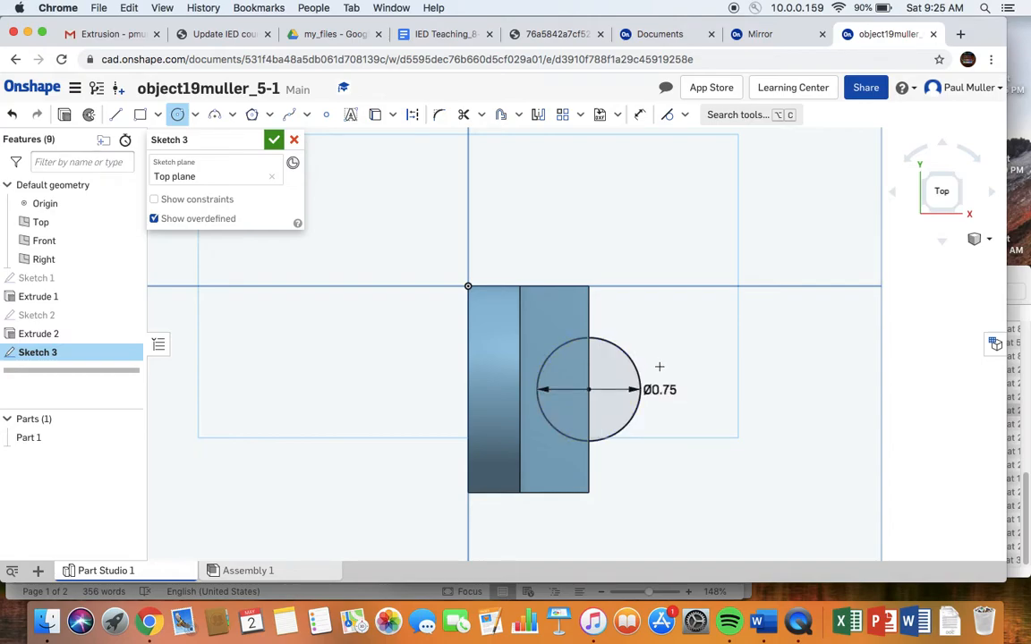
click(274, 141)
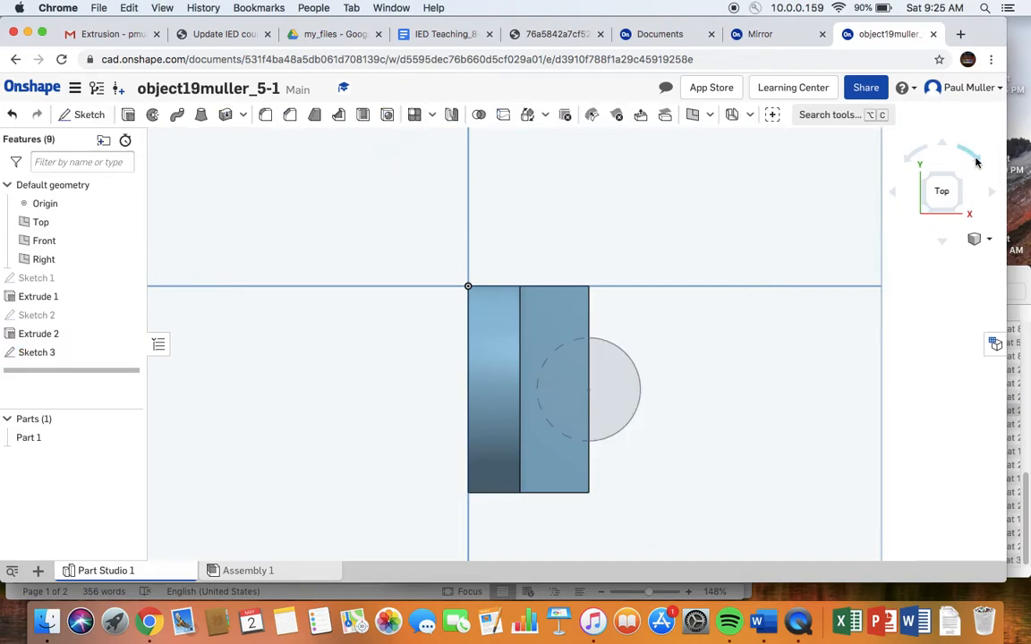
- Examine the notch circle against the base from several sides, ending with the underside of the part
click(928, 179)
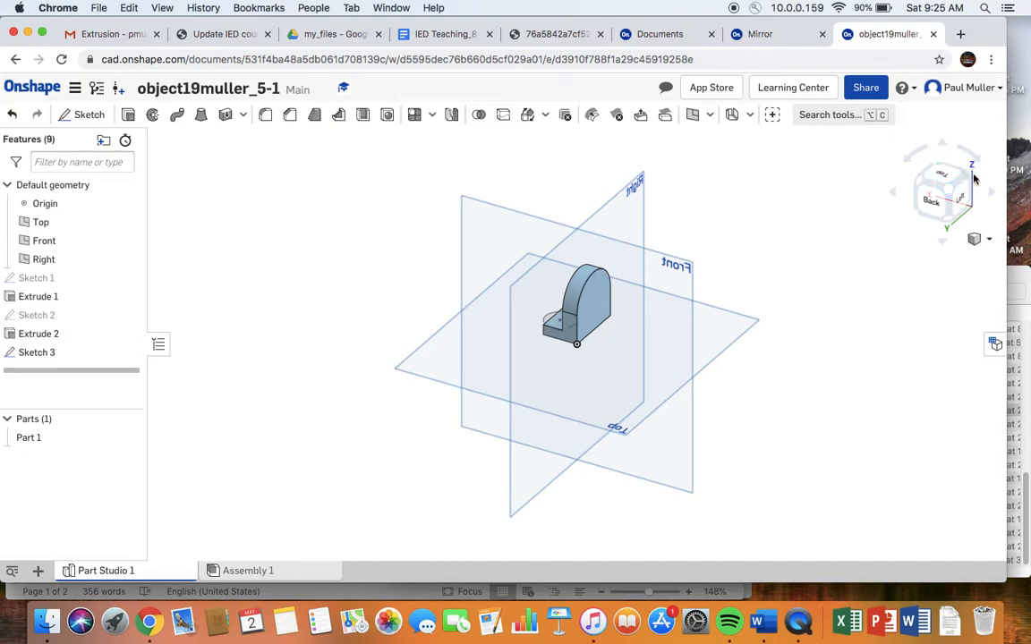
click(969, 177)
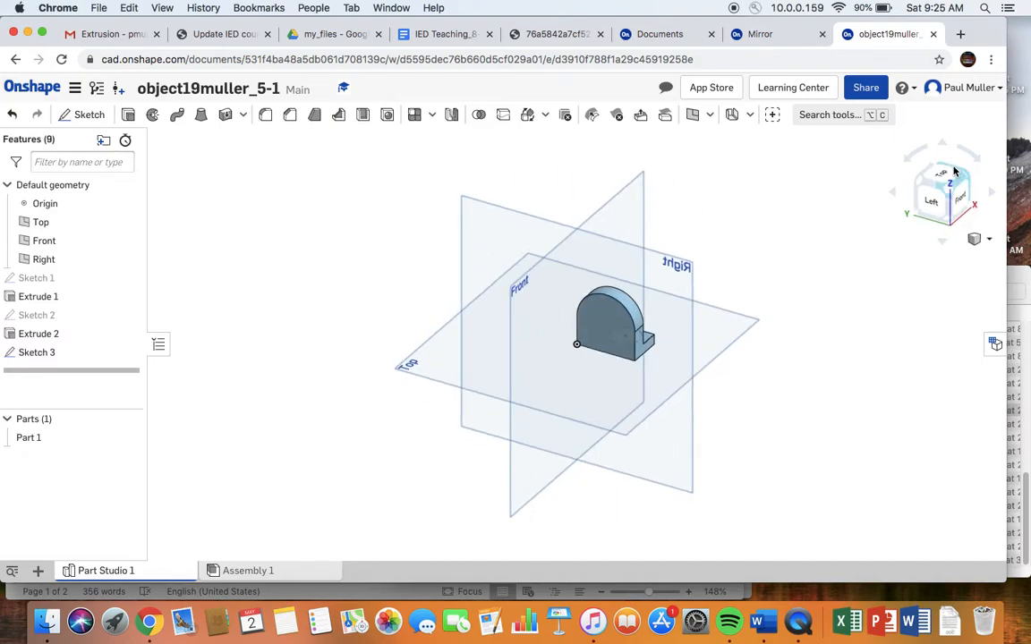
click(941, 167)
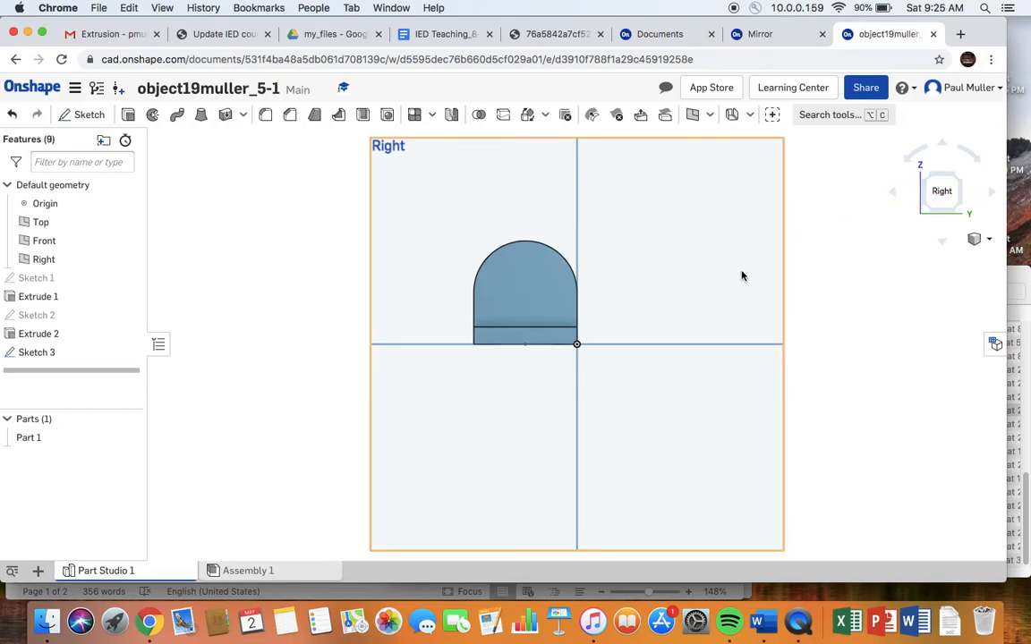
click(927, 179)
scroll(818, 283, up, 3)
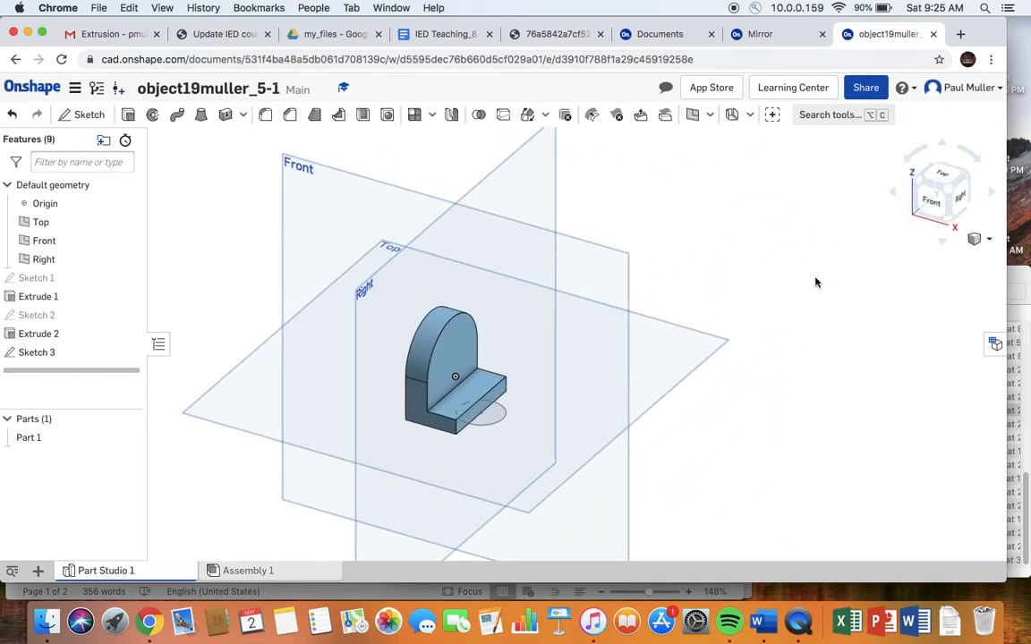
scroll(816, 283, up, 2)
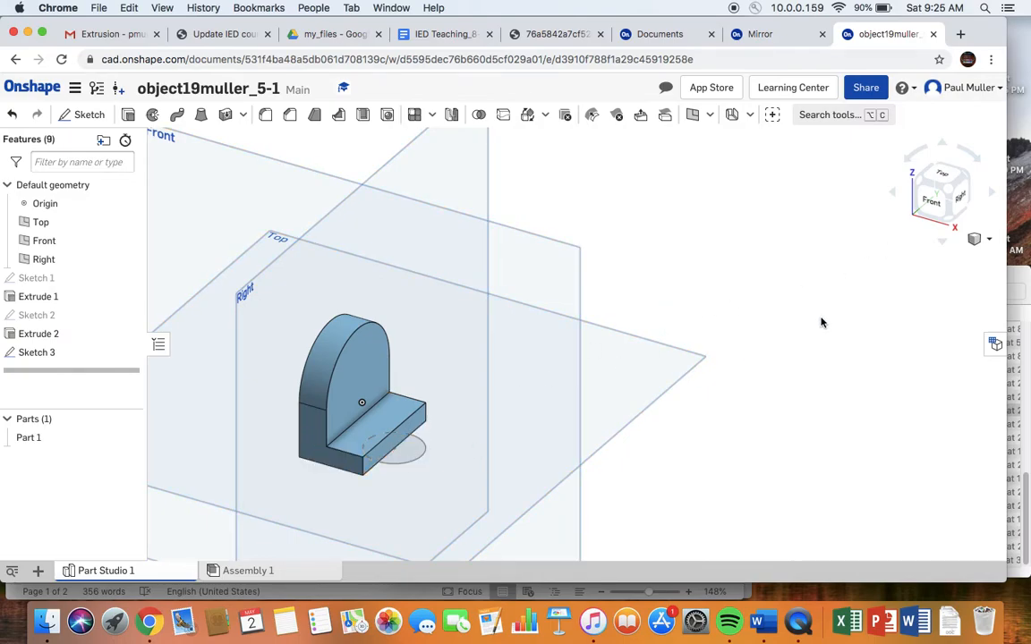
click(947, 223)
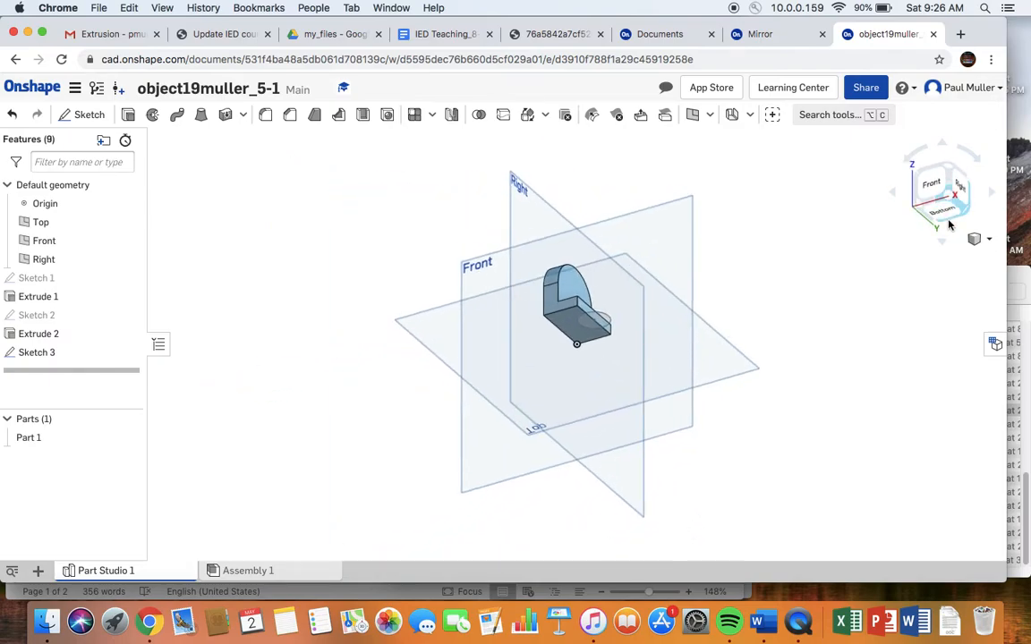
scroll(643, 332, up, 10)
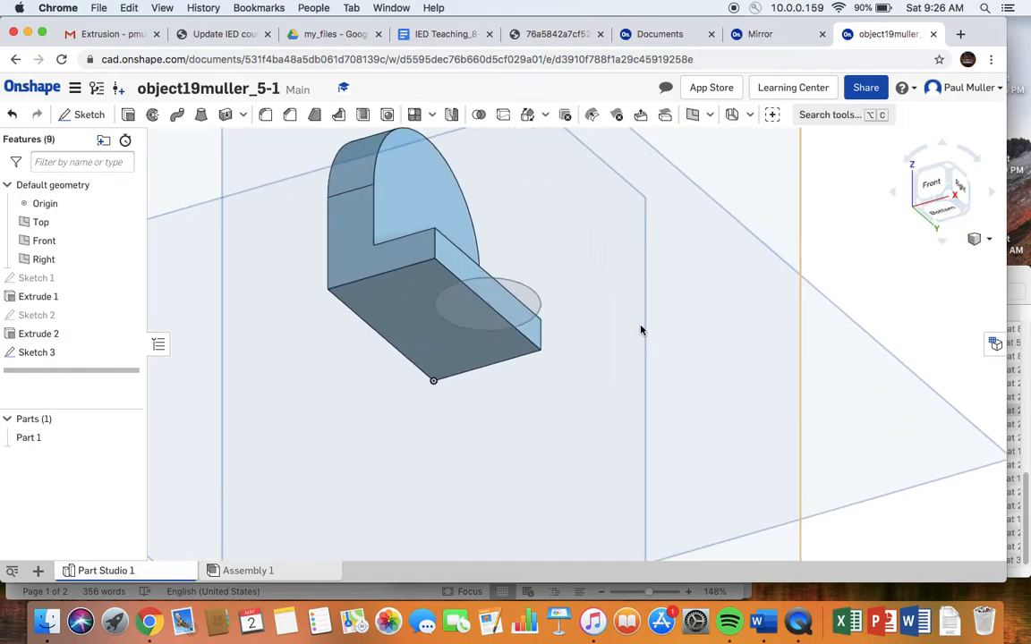
click(442, 310)
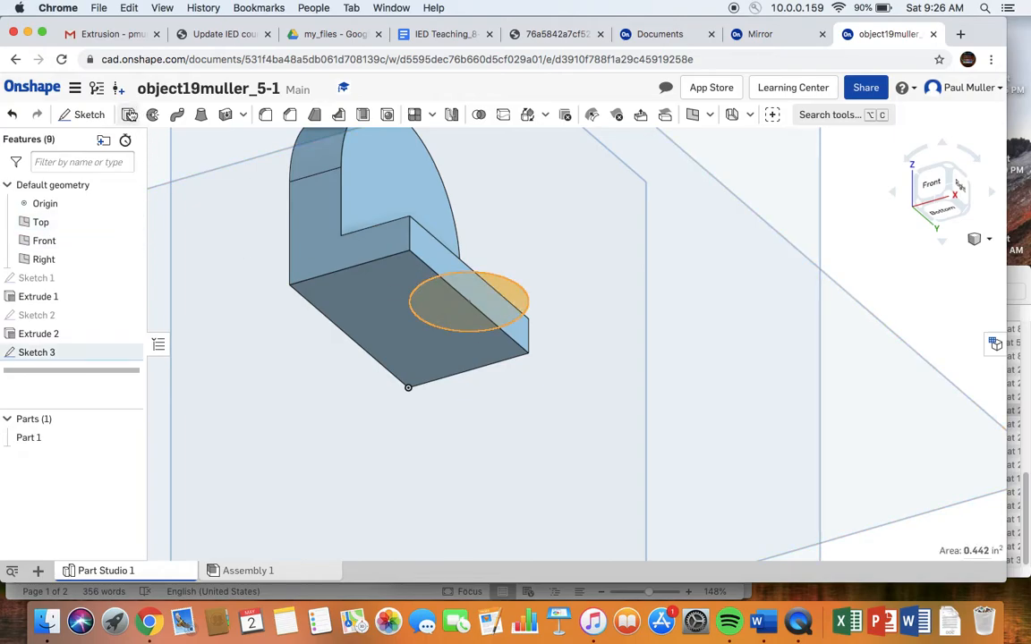
click(128, 115)
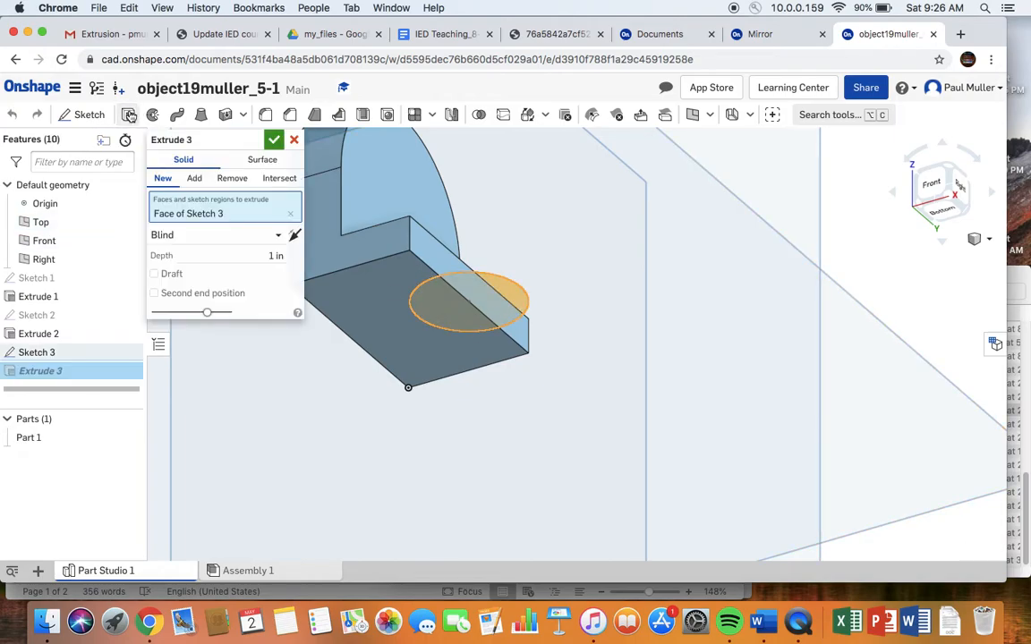
click(231, 178)
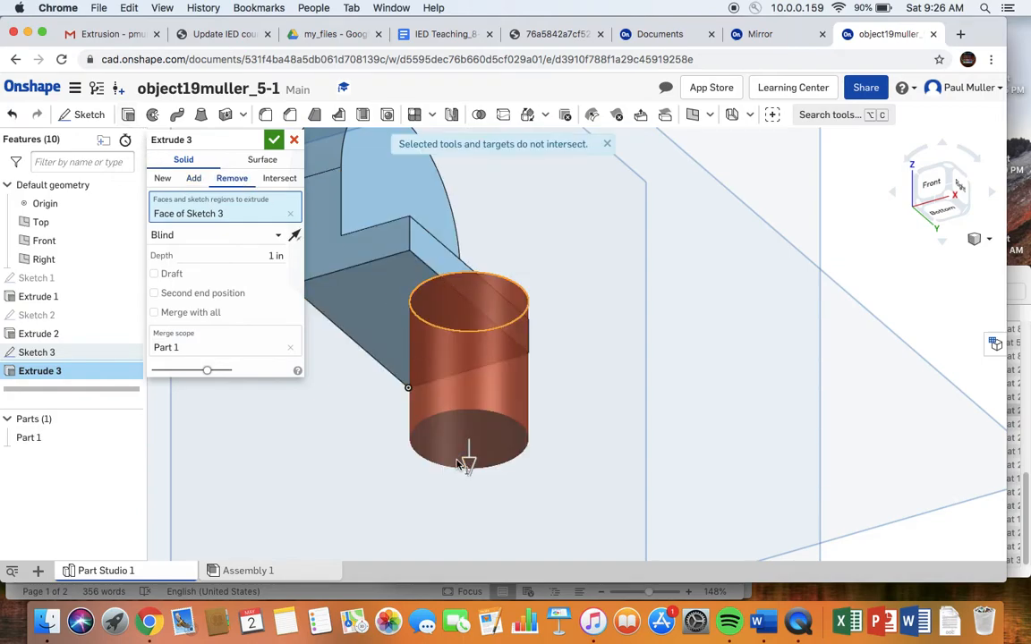
drag(469, 458, 475, 282)
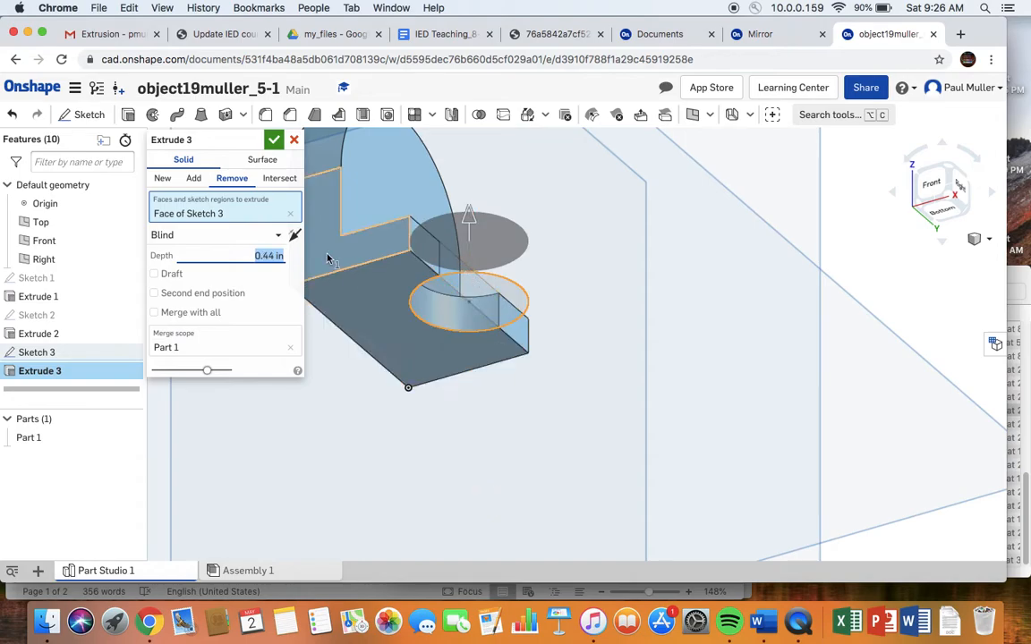
click(264, 255)
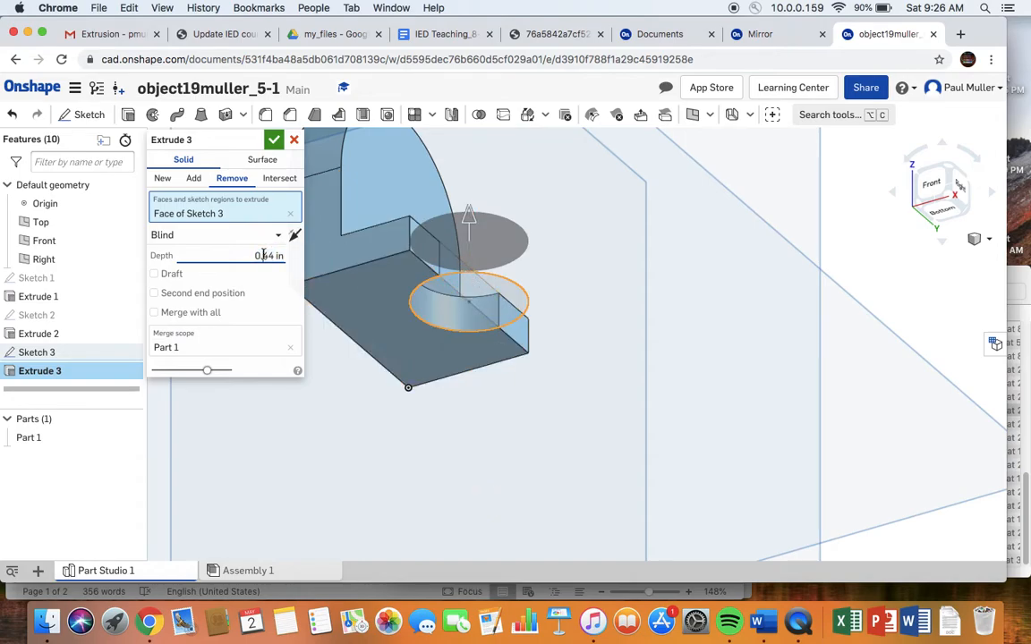
drag(262, 255, 269, 255)
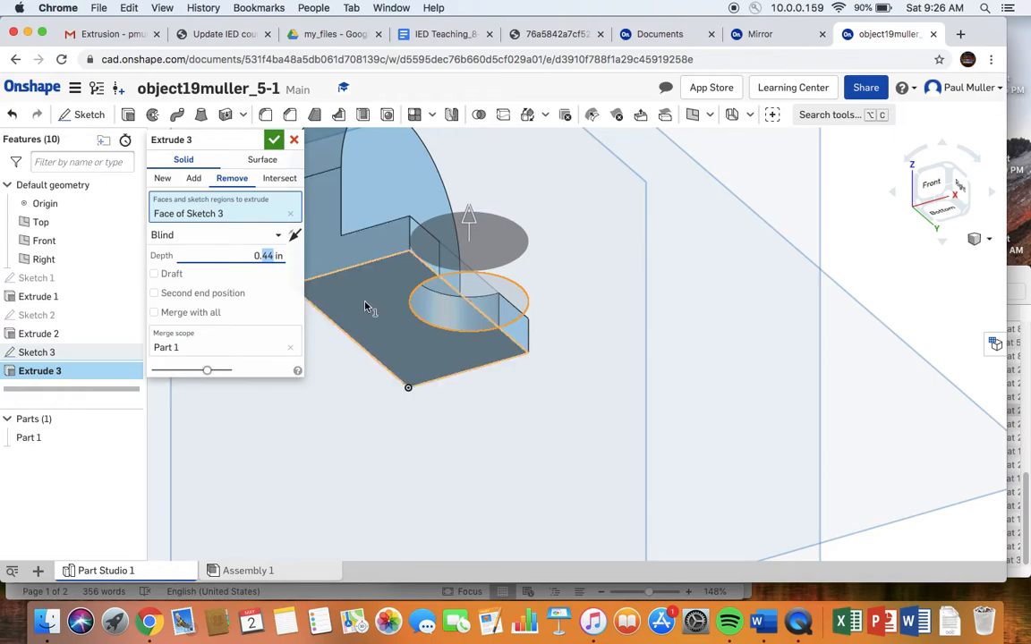
text(2)
key(Return)
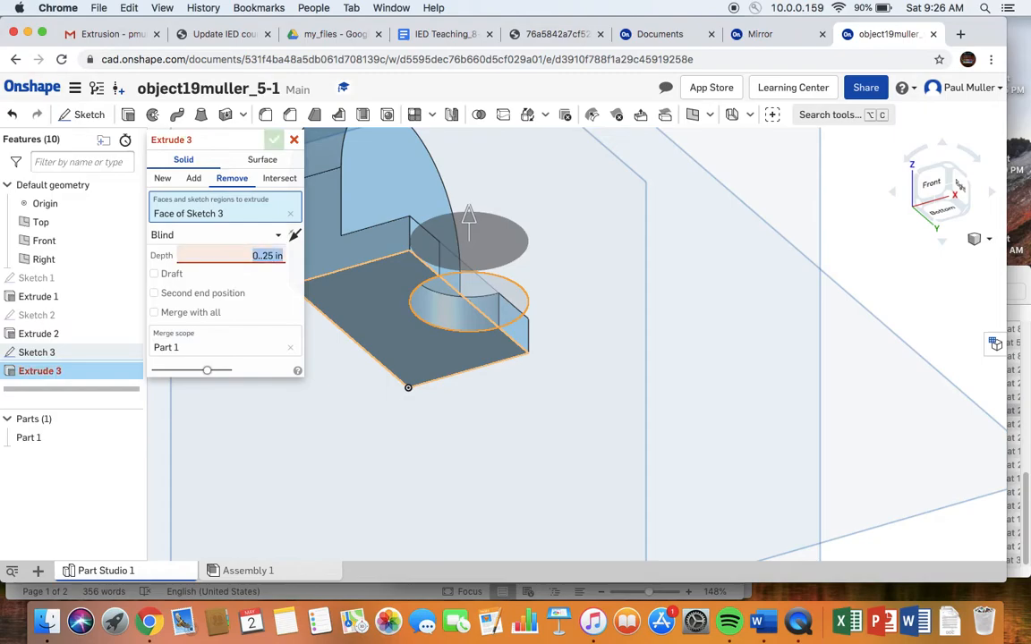
scroll(368, 306, down, 1)
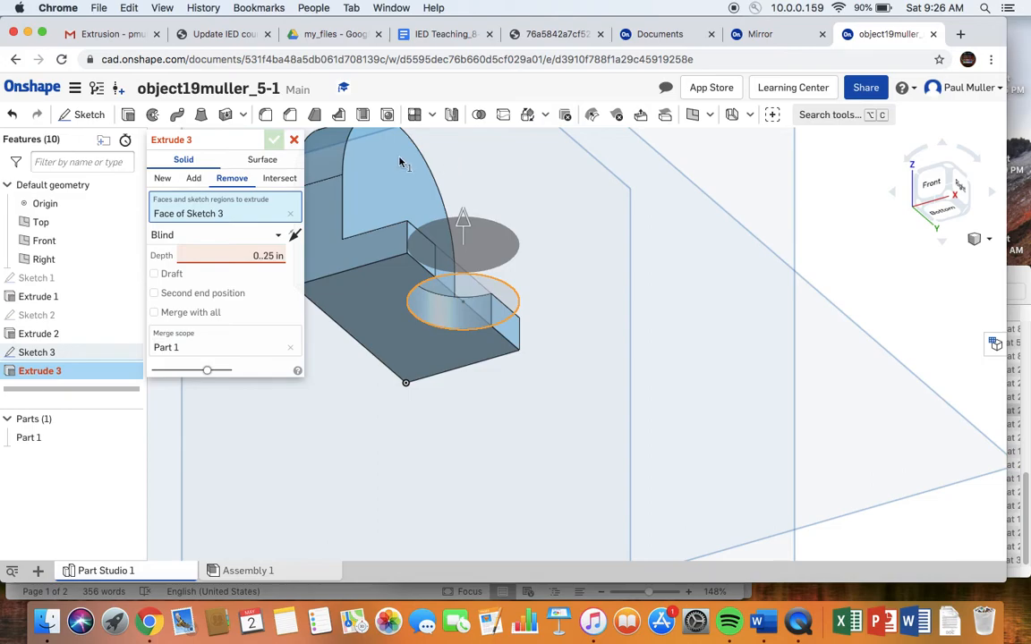
click(270, 254)
click(258, 254)
drag(266, 255, 281, 256)
triple_click(283, 252)
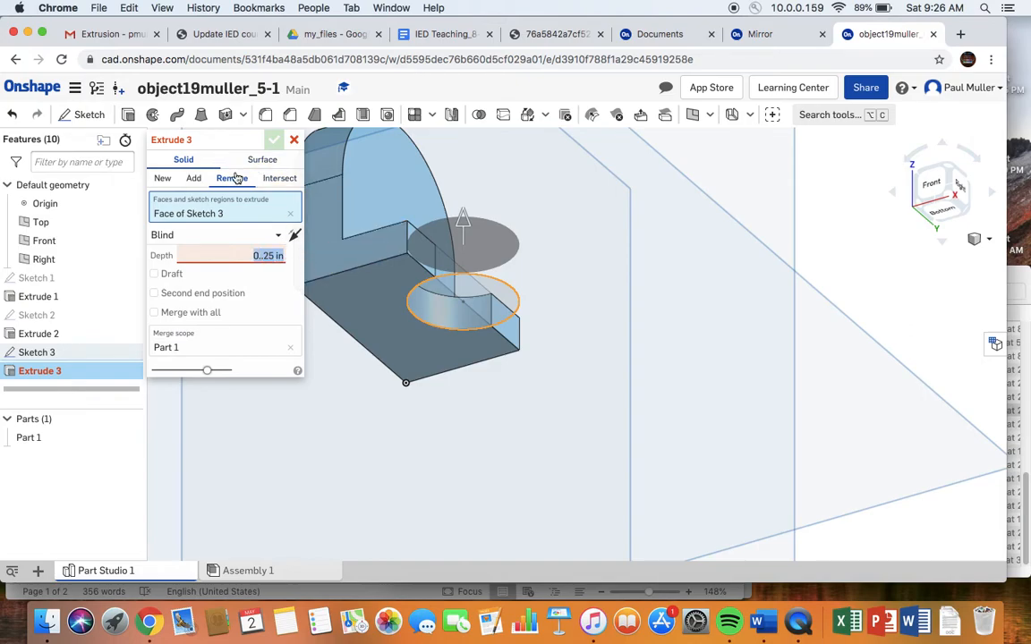
click(294, 140)
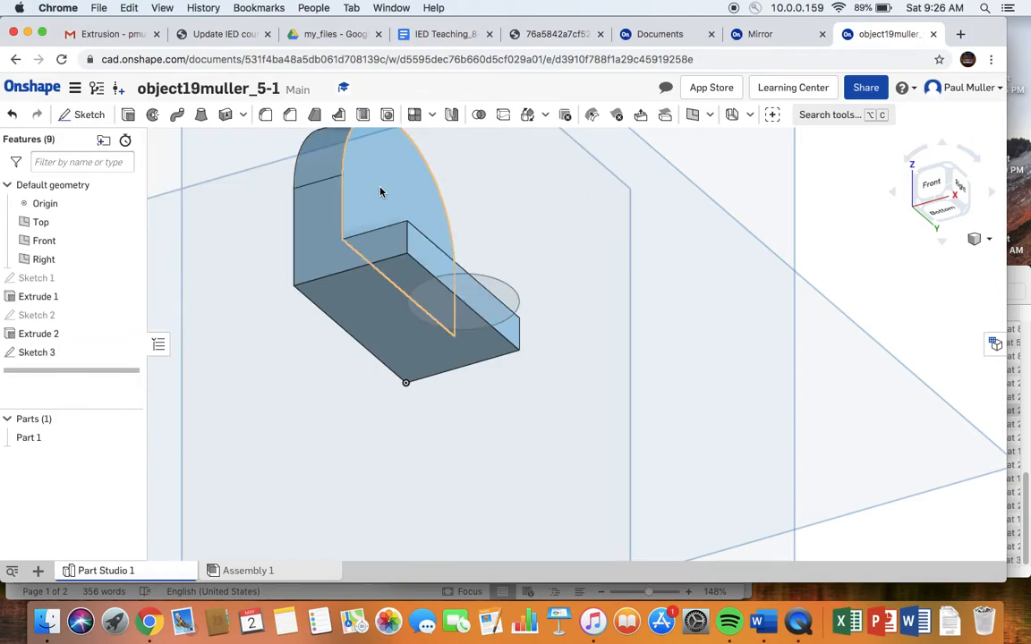
- Cut the semicircular notch by extruding the circle sketch upward through the base as a blind removal, 0.25 in deep
click(443, 313)
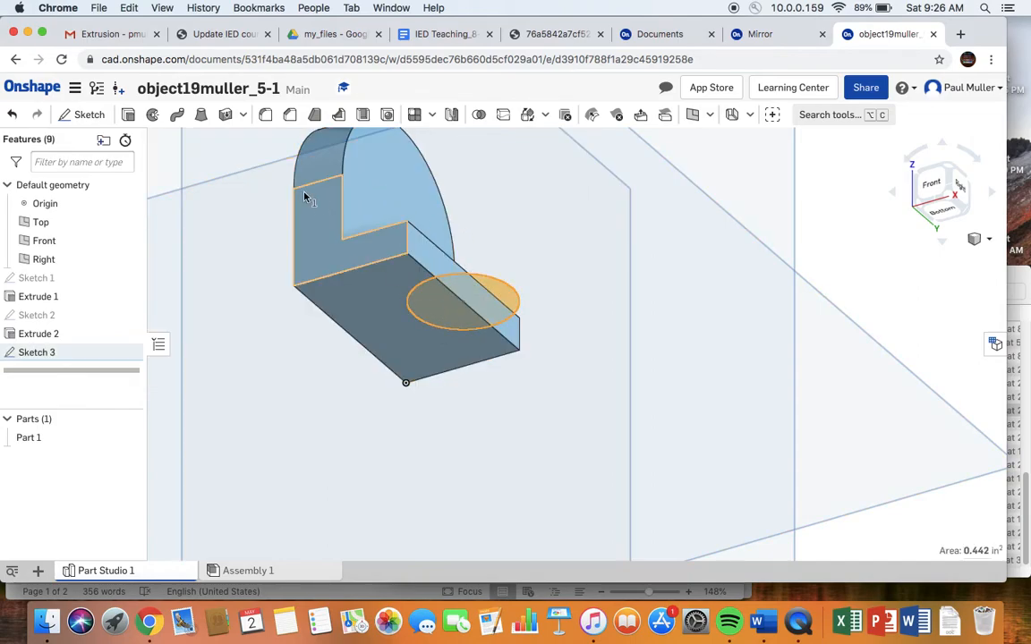
click(128, 115)
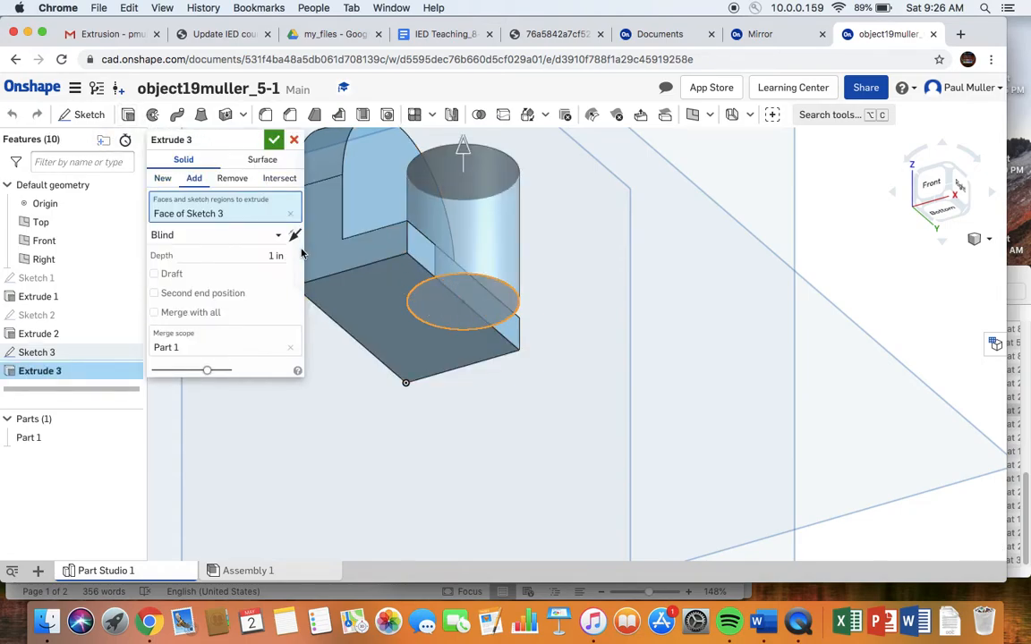
click(232, 178)
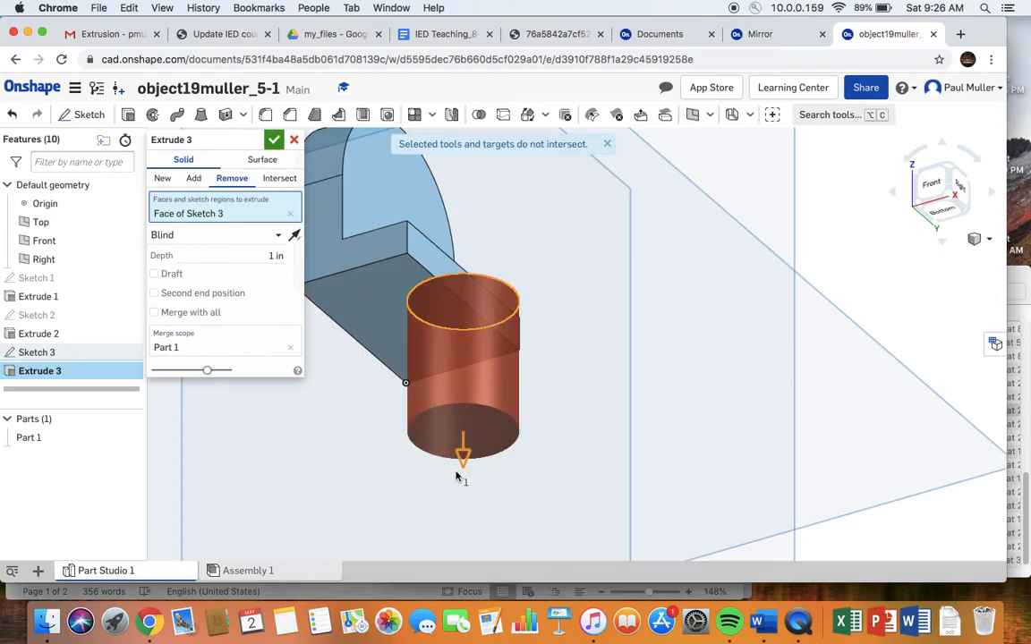
drag(462, 453, 459, 286)
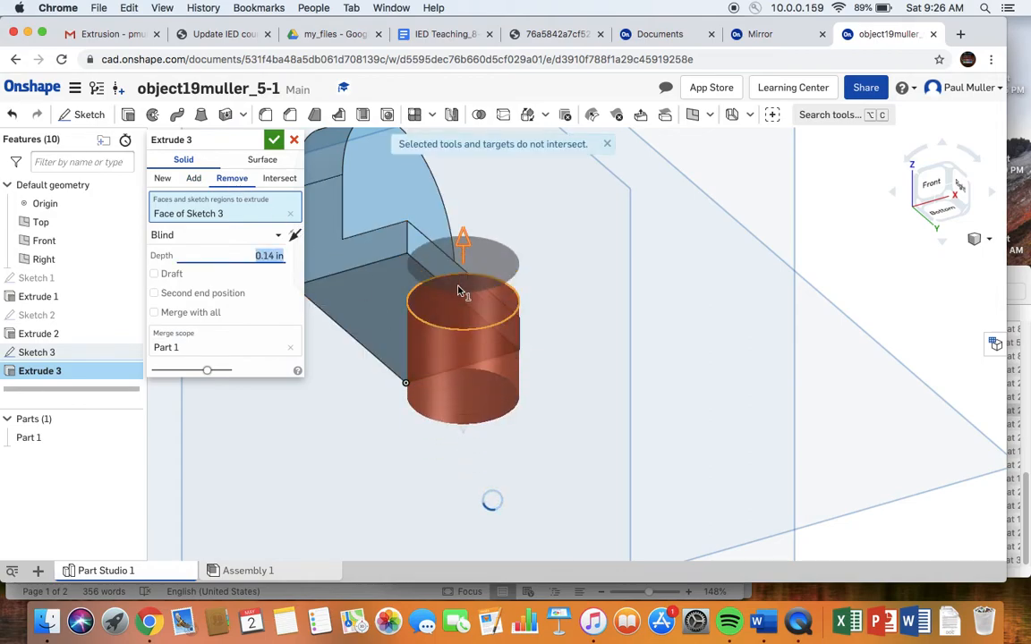
click(277, 256)
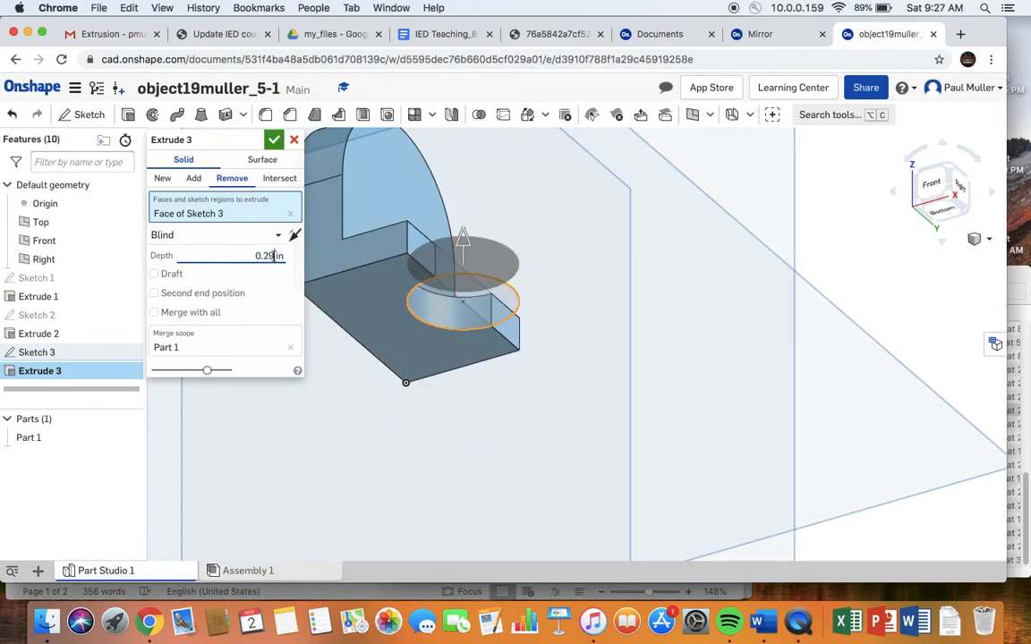
key(BackSpace)
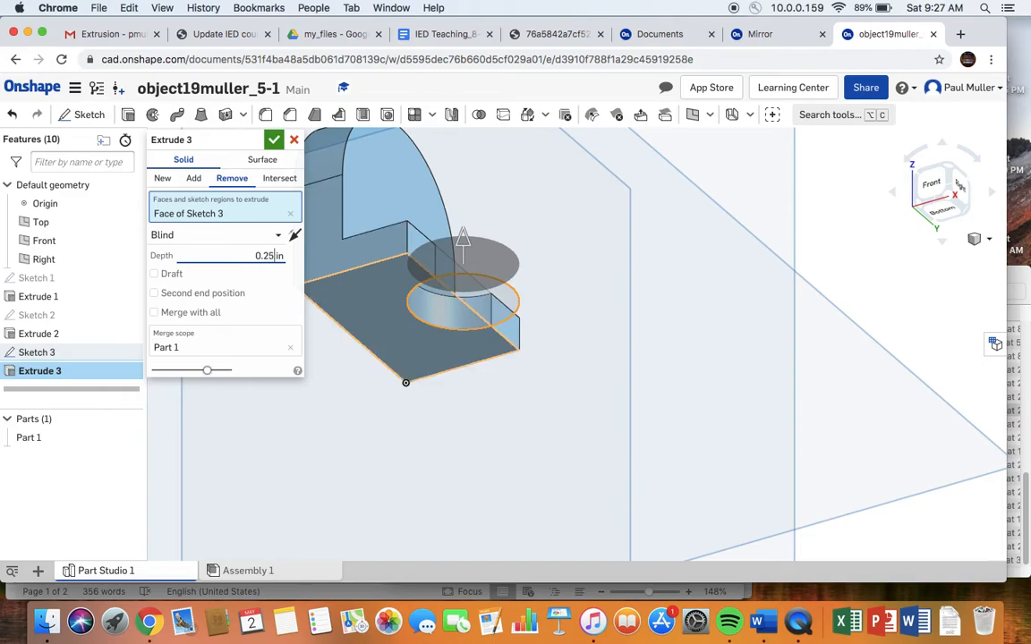
key(Return)
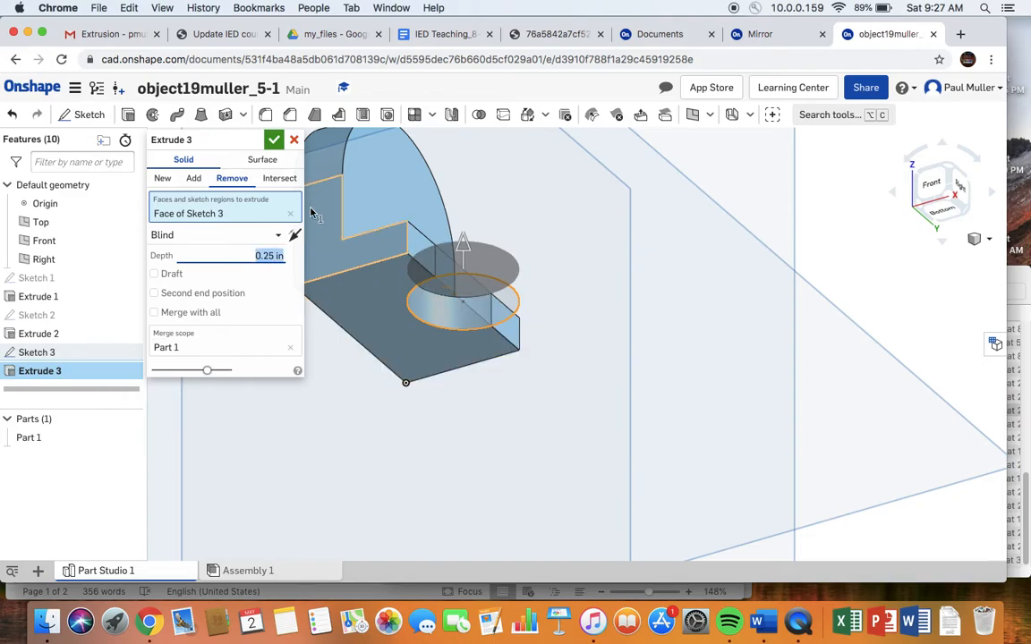
click(274, 139)
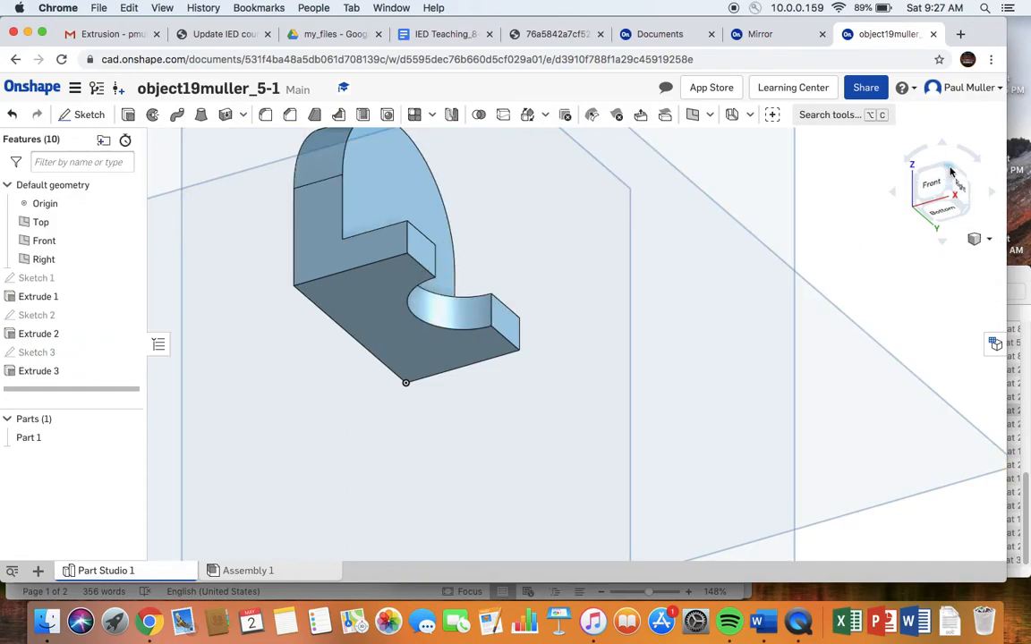
- Select the half model's faces and mirror Part 1 about the upright's flat back face, adding the mirrored half to the same part
click(951, 171)
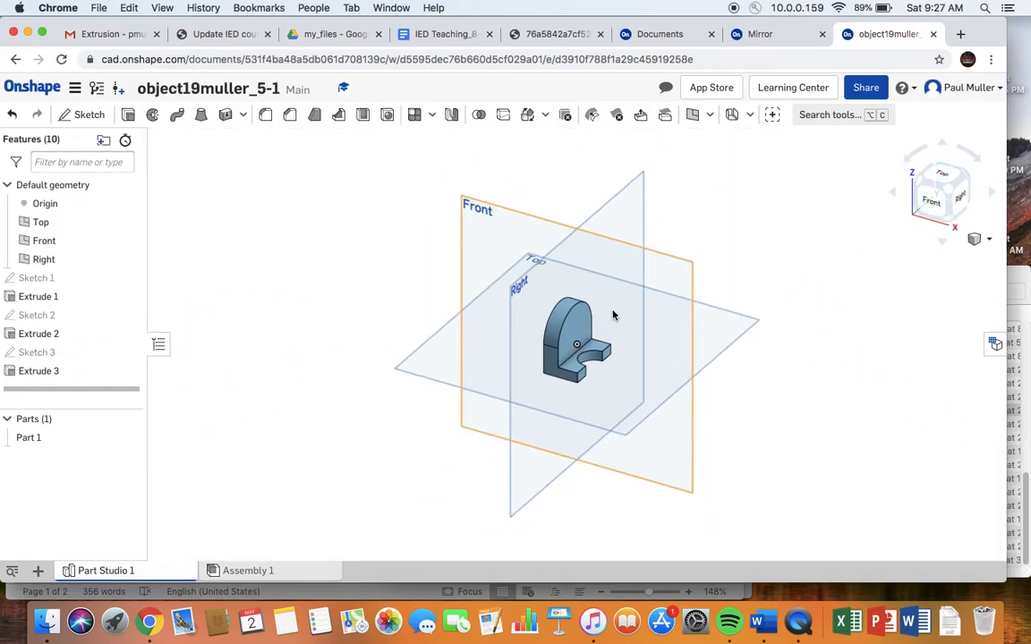
scroll(609, 310, up, 3)
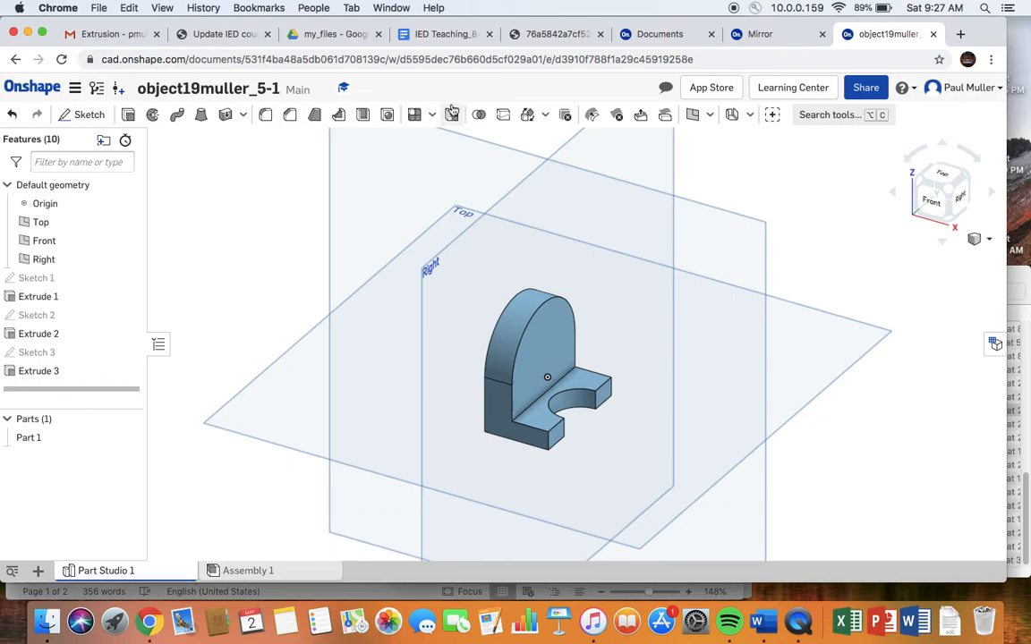
click(540, 336)
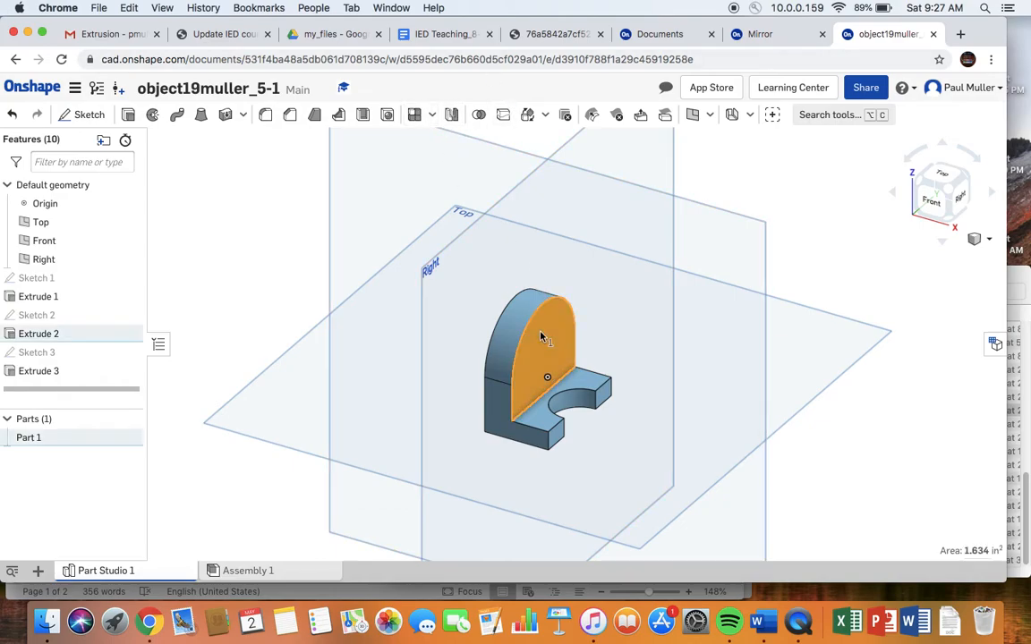
click(546, 418)
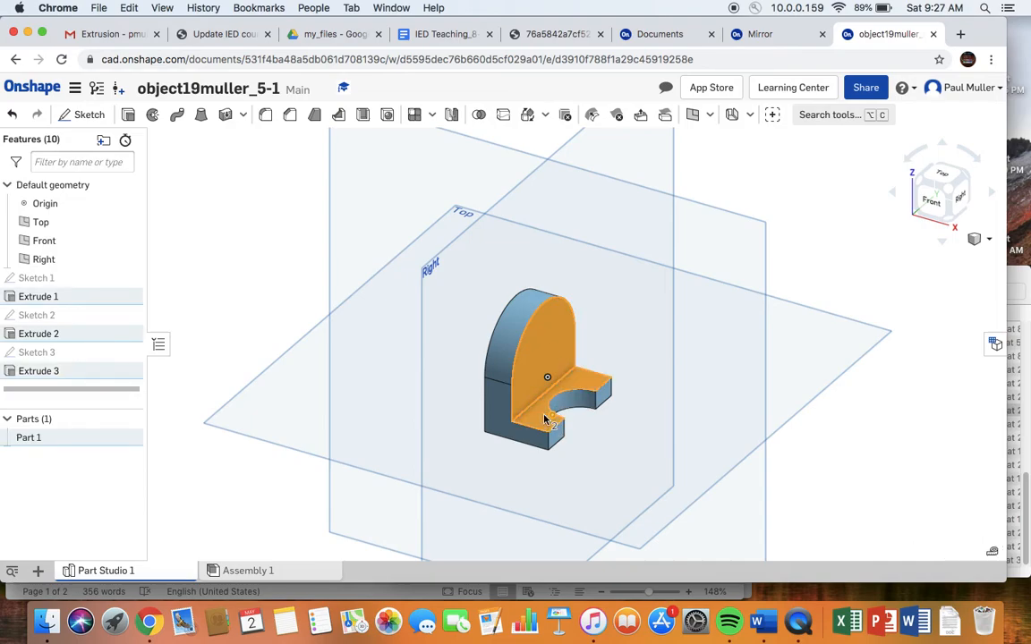
click(500, 419)
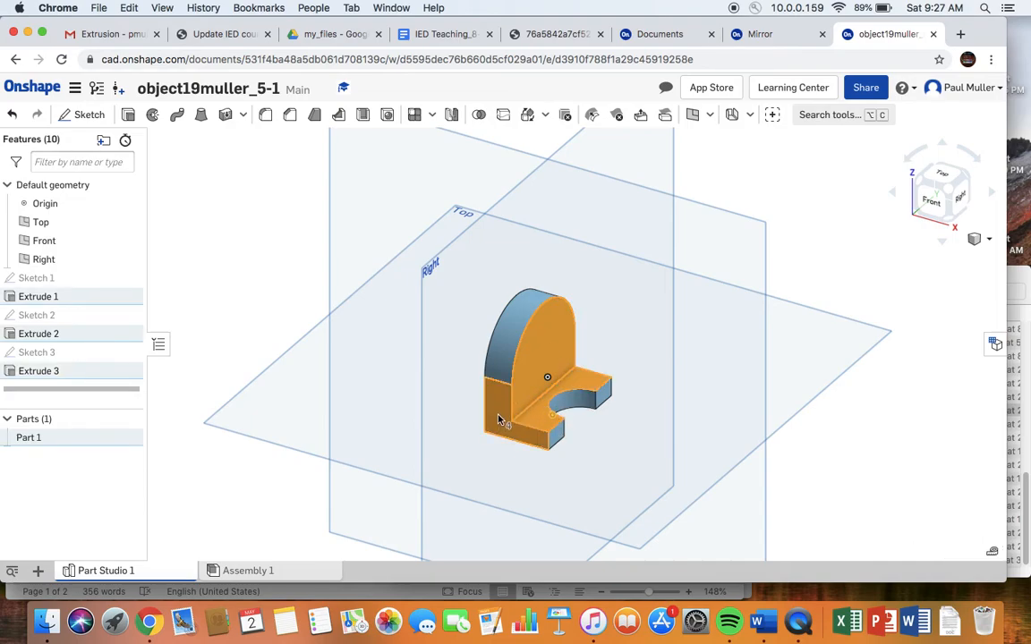
click(512, 339)
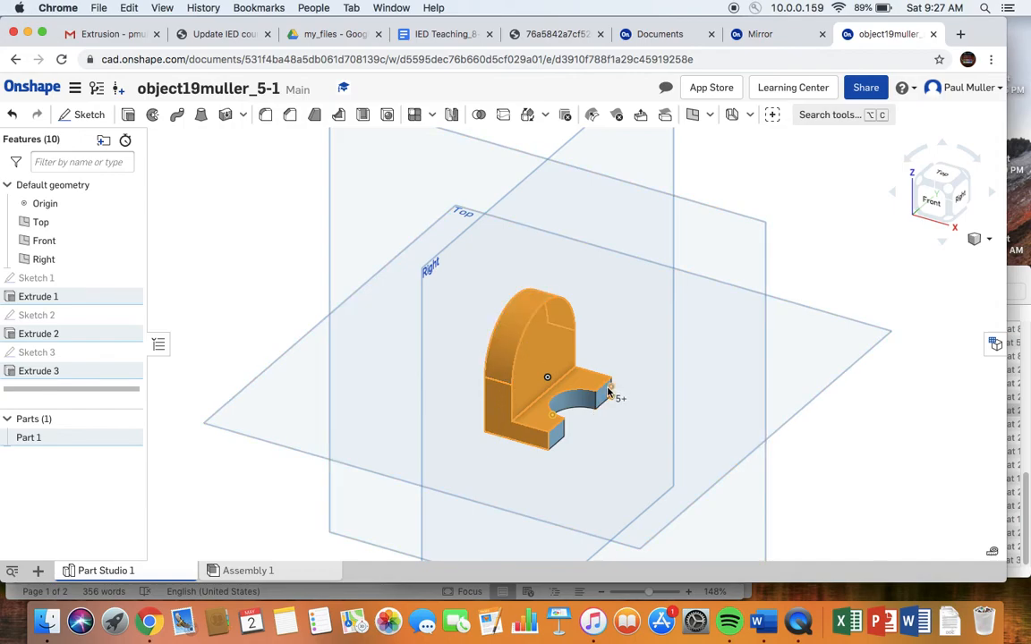
click(609, 391)
click(586, 398)
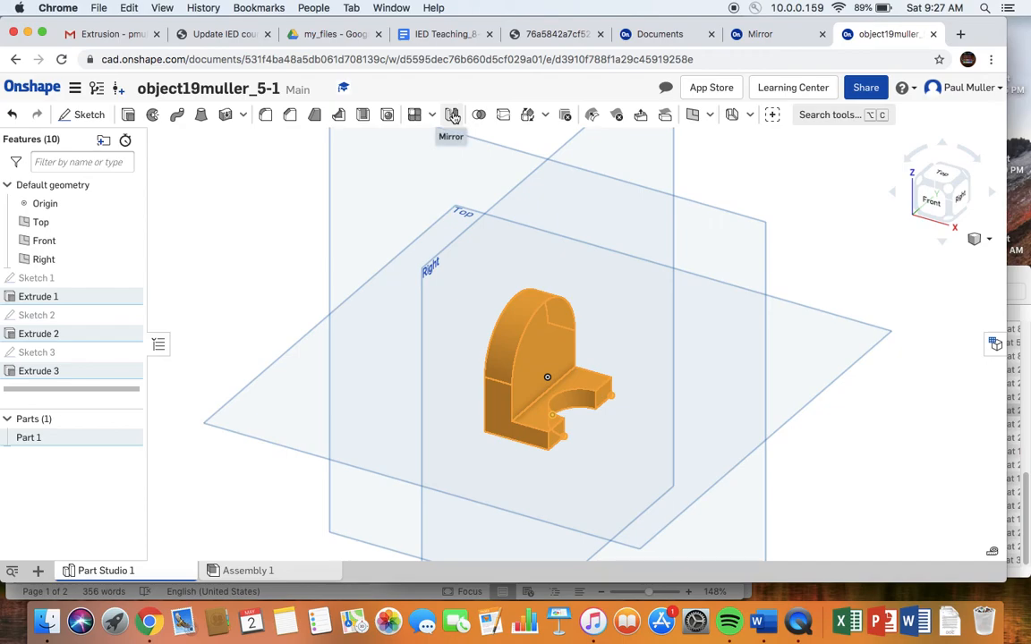
click(452, 115)
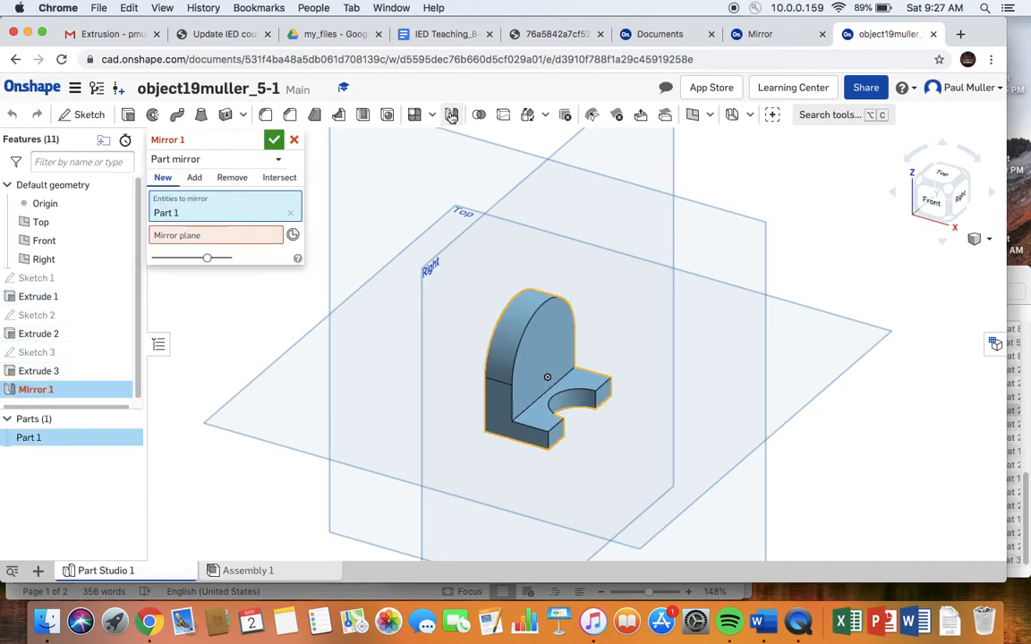
click(195, 179)
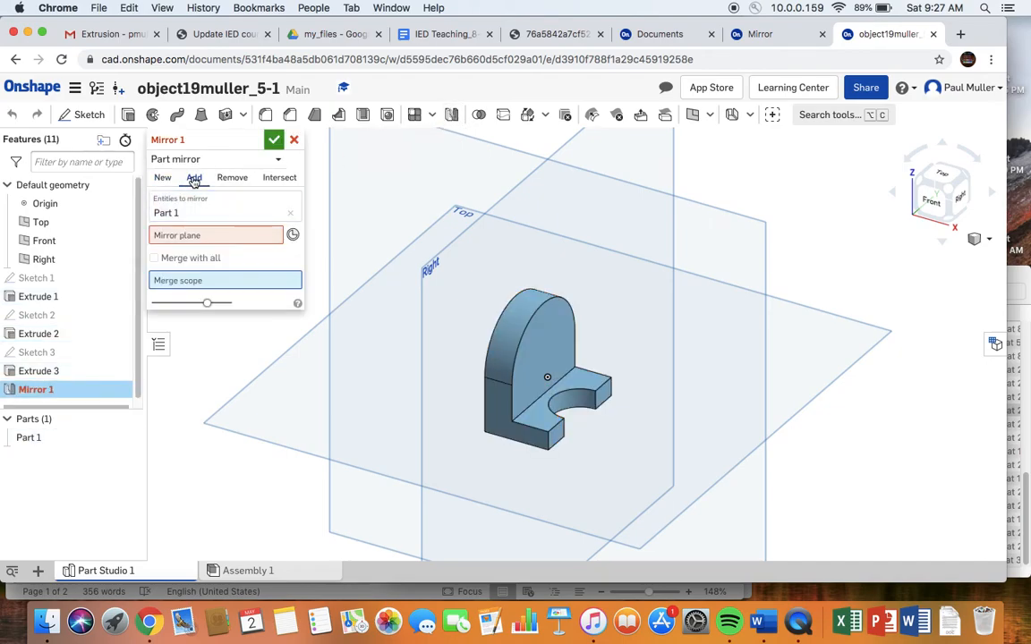
click(202, 235)
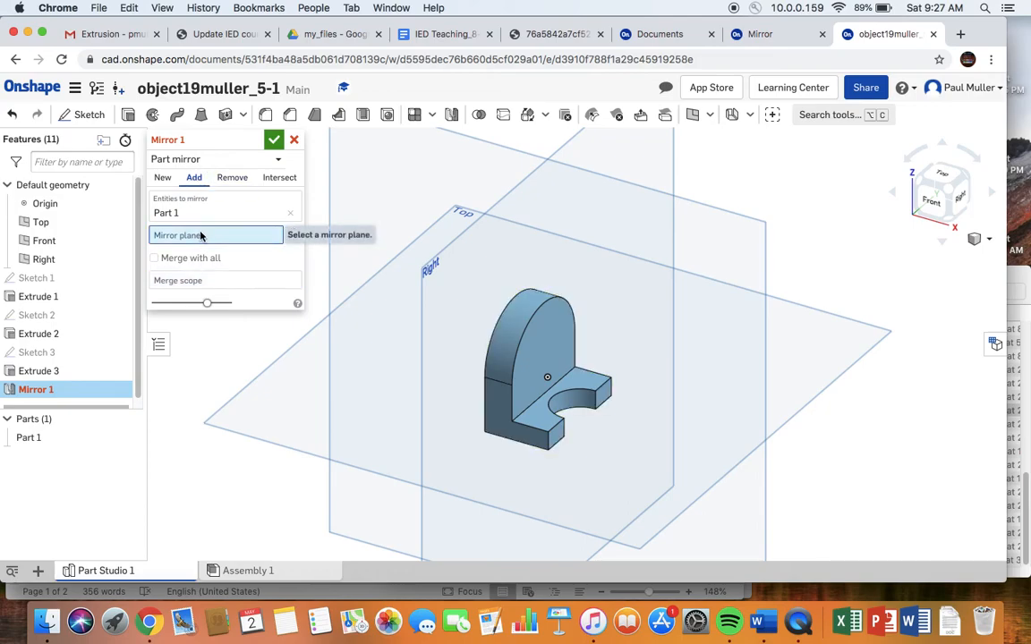
click(920, 183)
scroll(680, 292, up, 3)
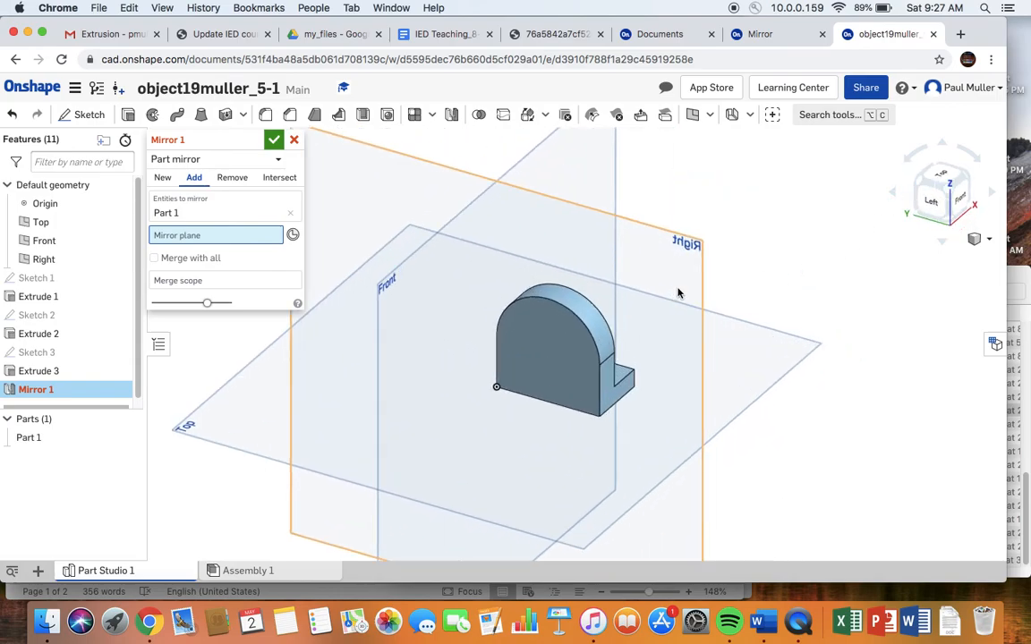
scroll(679, 292, up, 1)
click(522, 371)
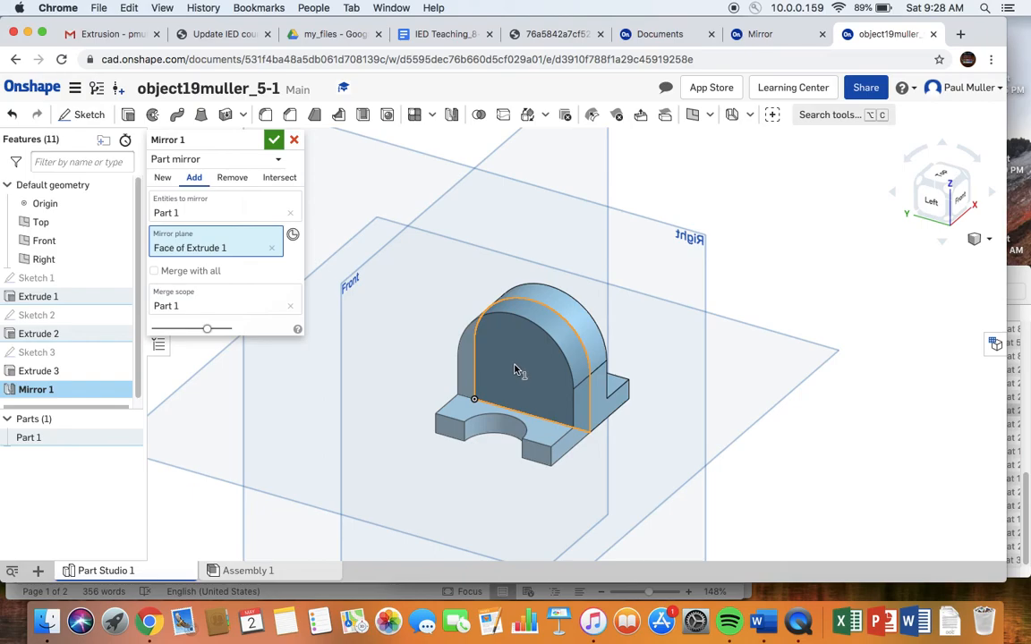
click(274, 140)
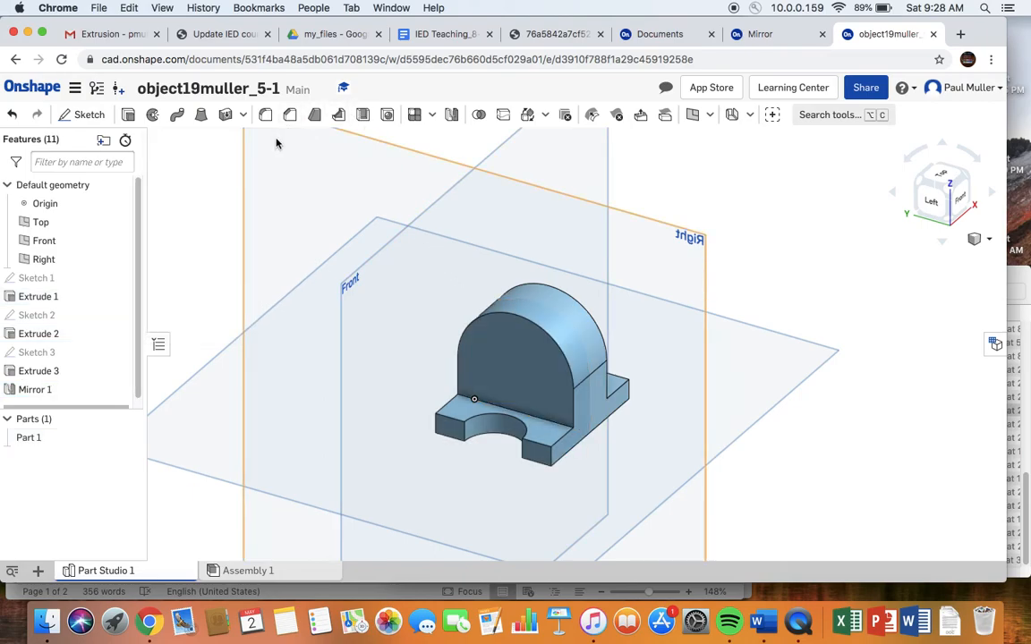
scroll(839, 316, up, 3)
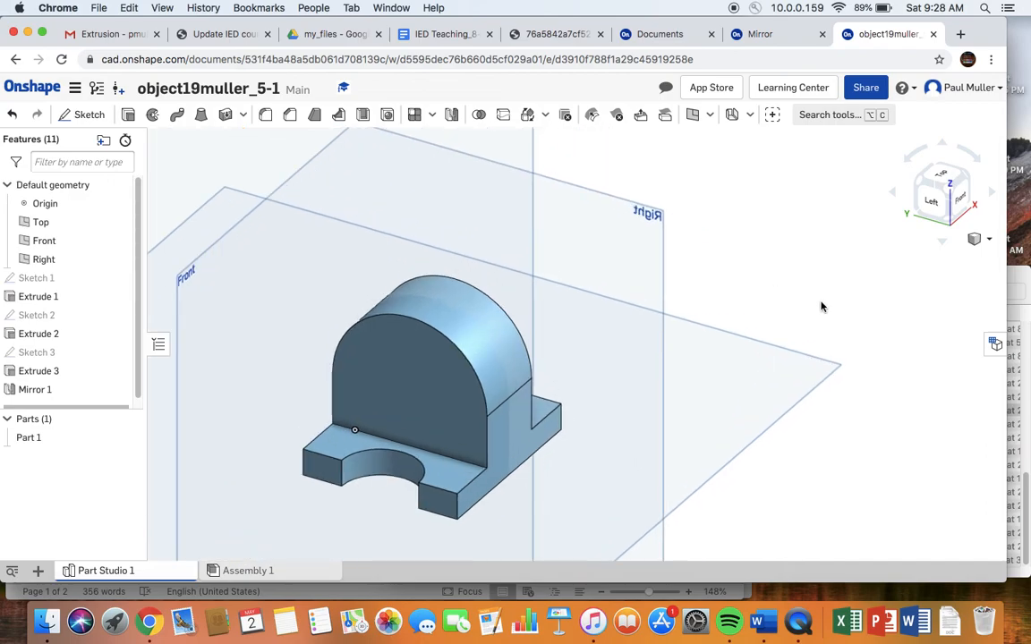